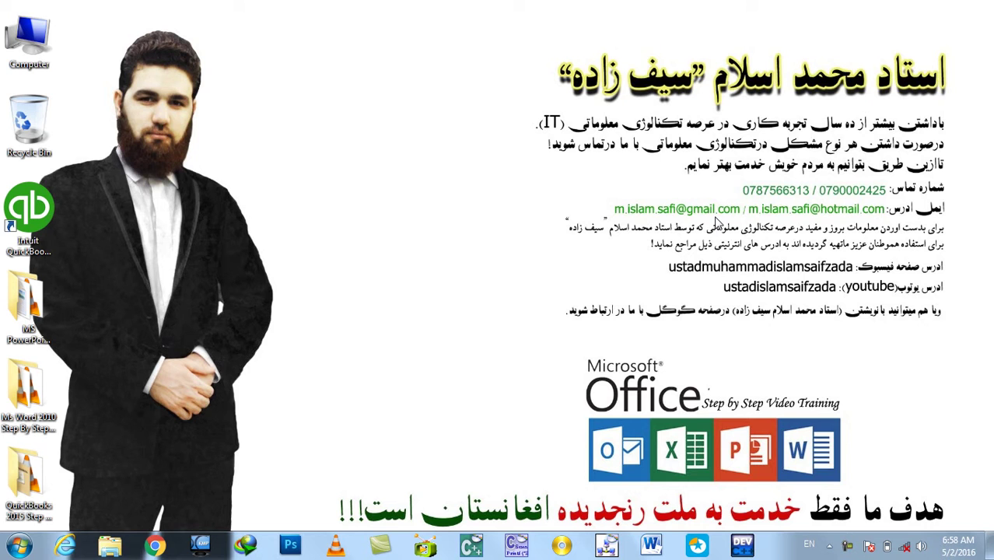
- Launch PowerPoint via Run with 'Powerpnt' and open OVERVIEW ON ACCOUNTING FUNDAMENTAL from recent presentations
{"action": "key", "text": "super+r"}
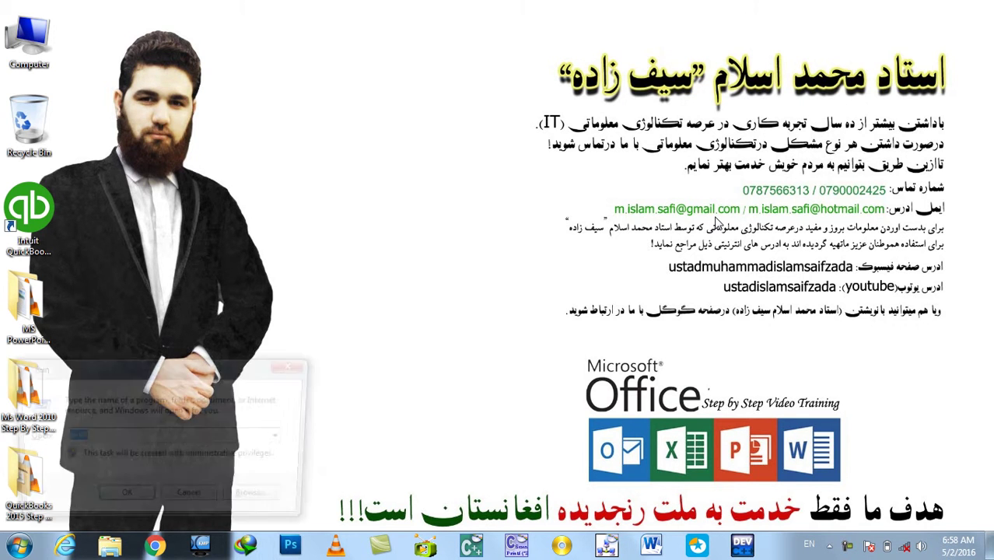
{"action": "type", "text": "Powerpnt"}
{"action": "key", "text": "Return"}
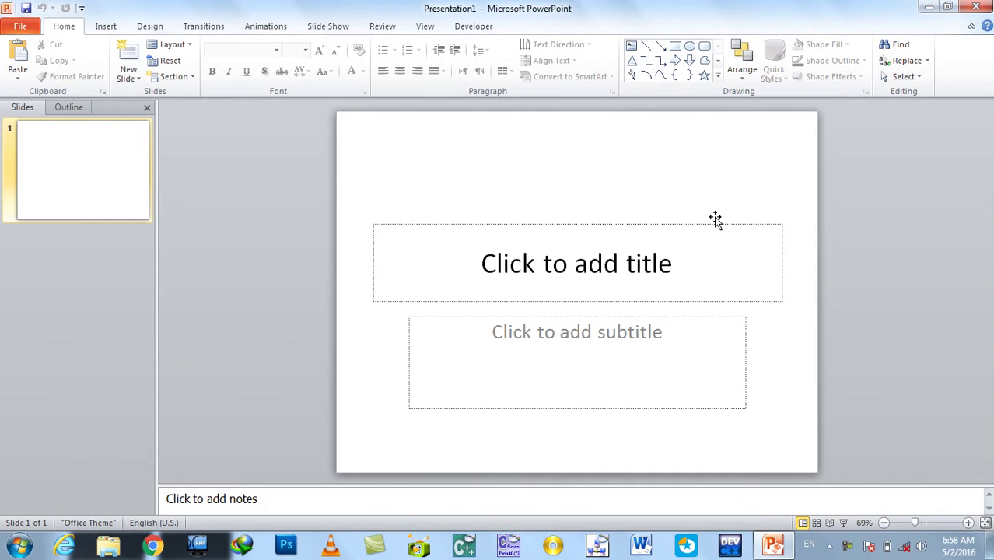
{"action": "left_click", "coordinate": [18, 26]}
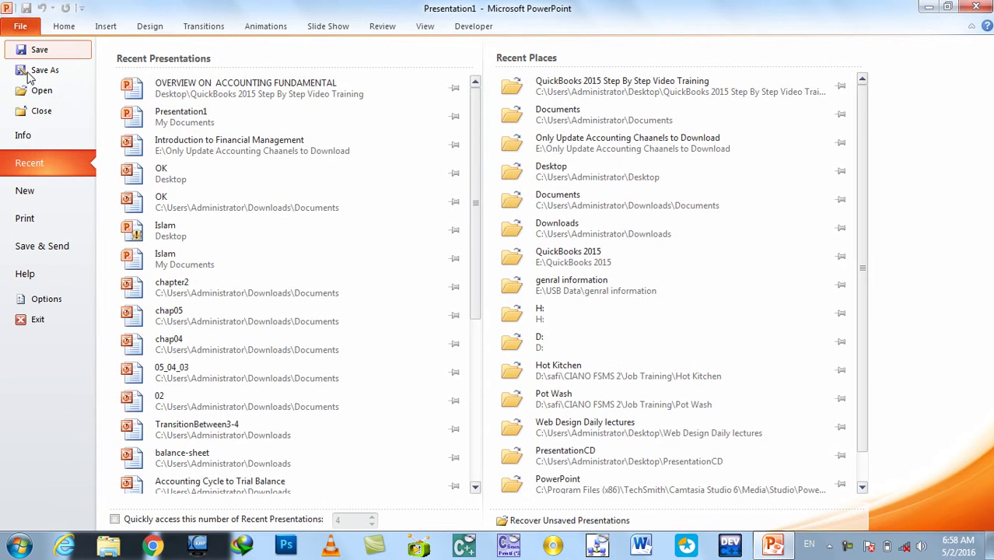
{"action": "left_click", "coordinate": [220, 85]}
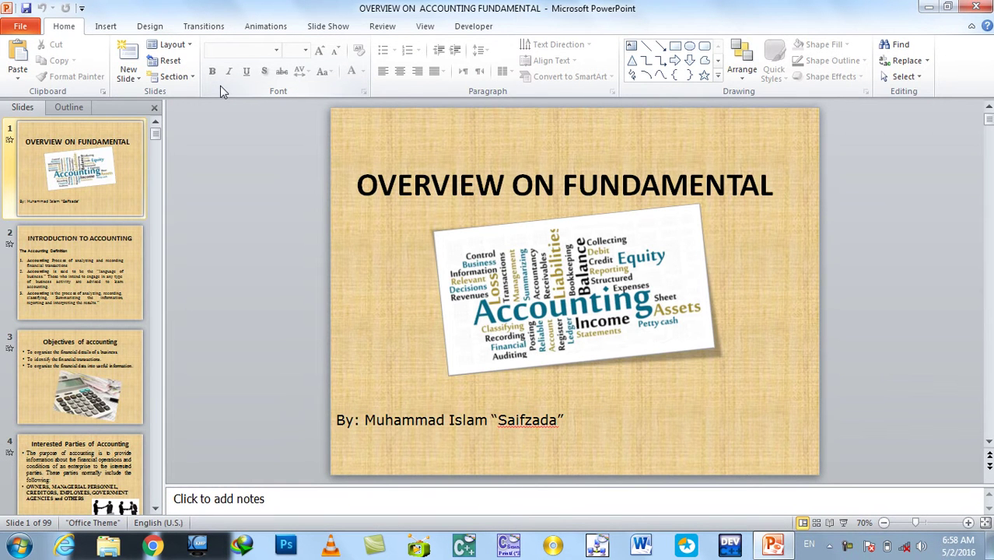
- Switch the presentation to Slide Sorter view from the View tab
{"action": "left_click", "coordinate": [396, 29]}
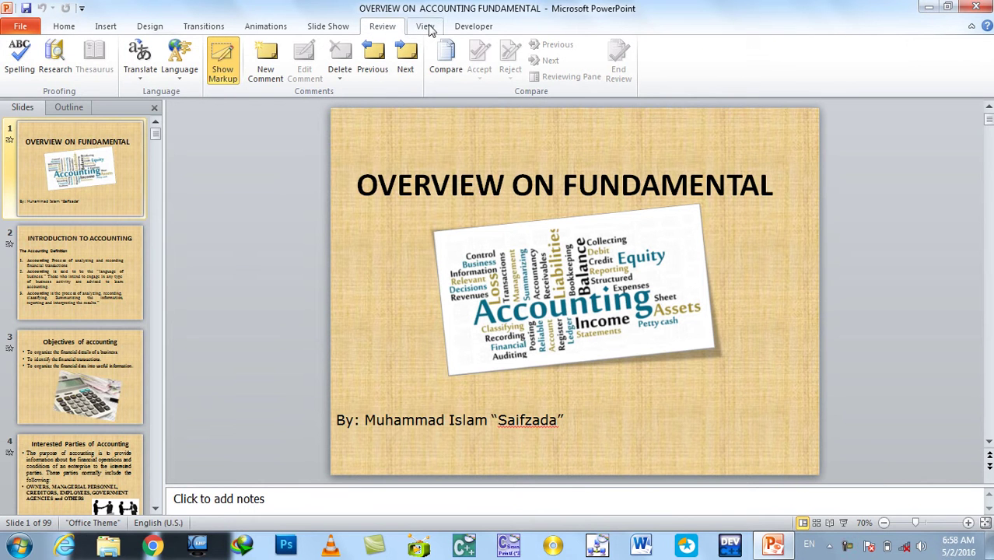
{"action": "left_click", "coordinate": [428, 28]}
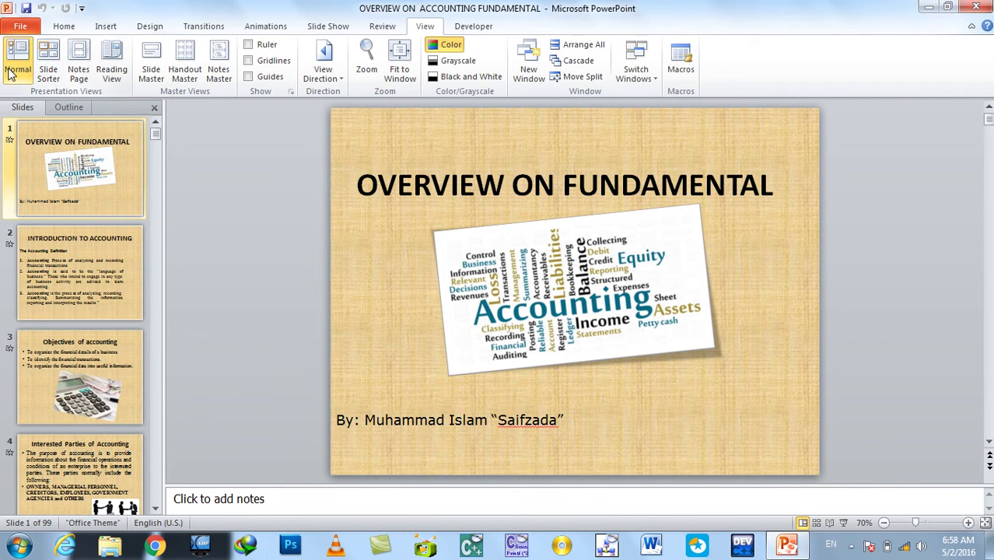
{"action": "left_click", "coordinate": [47, 62]}
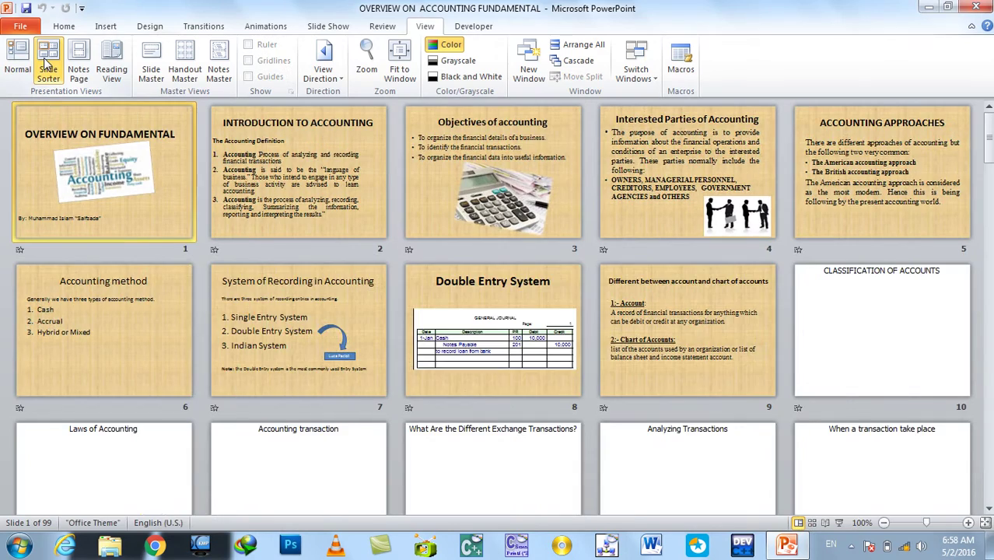
- Scroll through the 99 slide thumbnails and return to Normal view
{"action": "scroll", "coordinate": [615, 322], "scroll_direction": "down", "scroll_amount": 5}
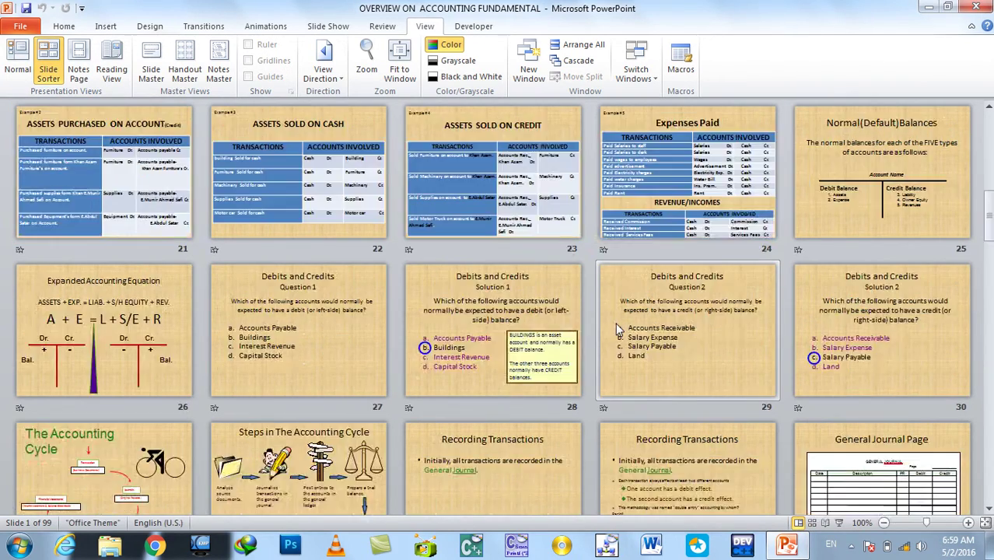
{"action": "scroll", "coordinate": [599, 337], "scroll_direction": "down", "scroll_amount": 10}
{"action": "scroll", "coordinate": [601, 343], "scroll_direction": "down", "scroll_amount": 3}
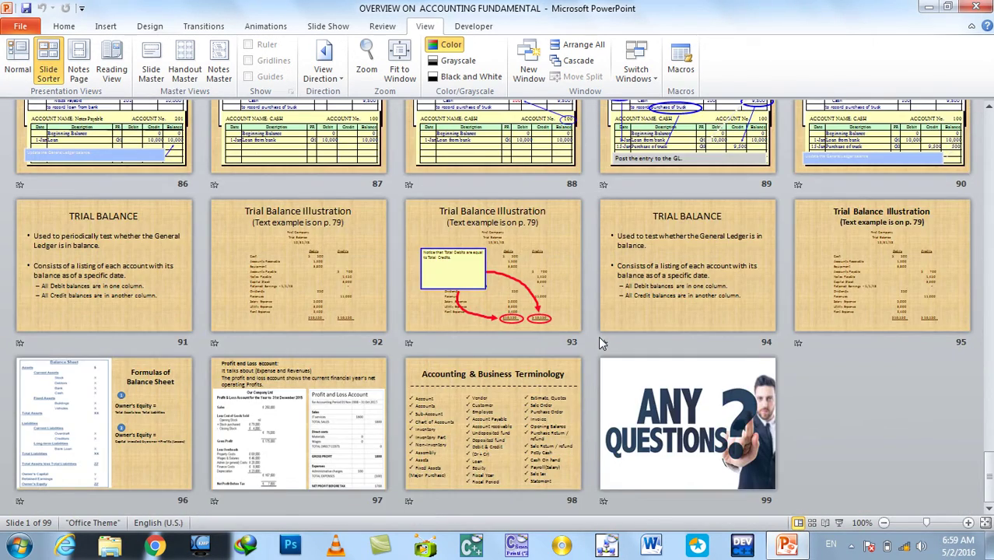
{"action": "scroll", "coordinate": [601, 343], "scroll_direction": "up", "scroll_amount": 3}
{"action": "scroll", "coordinate": [602, 343], "scroll_direction": "up", "scroll_amount": 7}
{"action": "scroll", "coordinate": [600, 339], "scroll_direction": "up", "scroll_amount": 5}
{"action": "scroll", "coordinate": [598, 337], "scroll_direction": "up", "scroll_amount": 3}
{"action": "scroll", "coordinate": [598, 331], "scroll_direction": "up", "scroll_amount": 2}
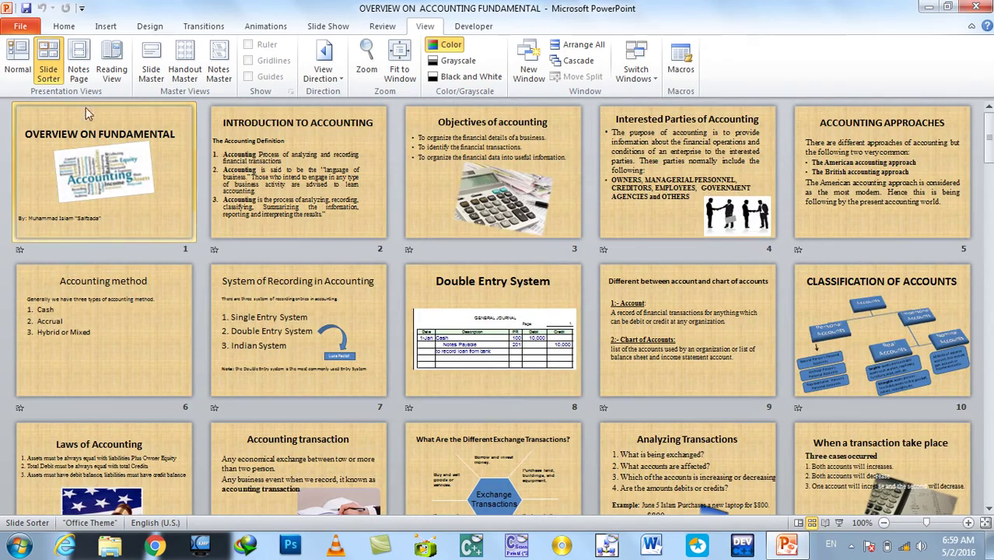
{"action": "left_click", "coordinate": [18, 72]}
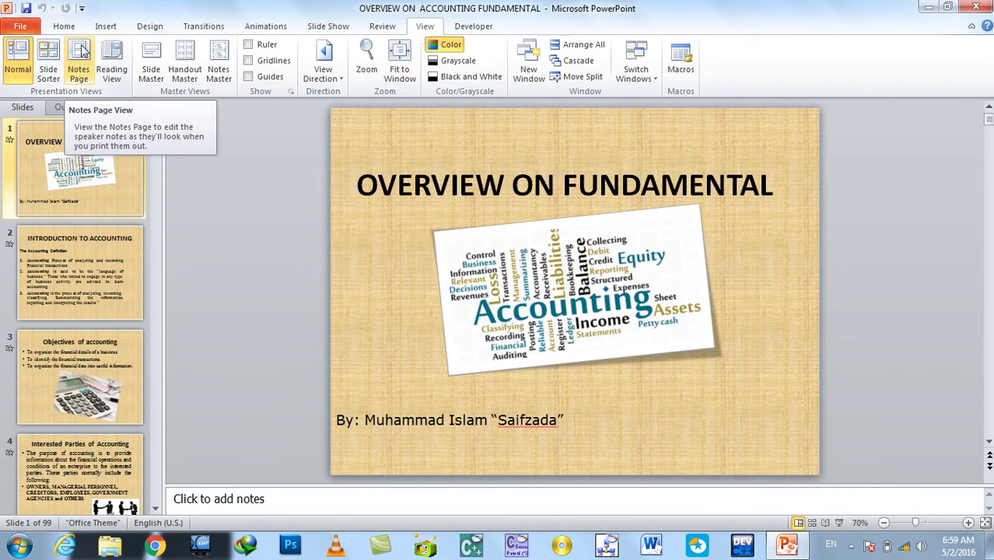
{"action": "left_click", "coordinate": [81, 50]}
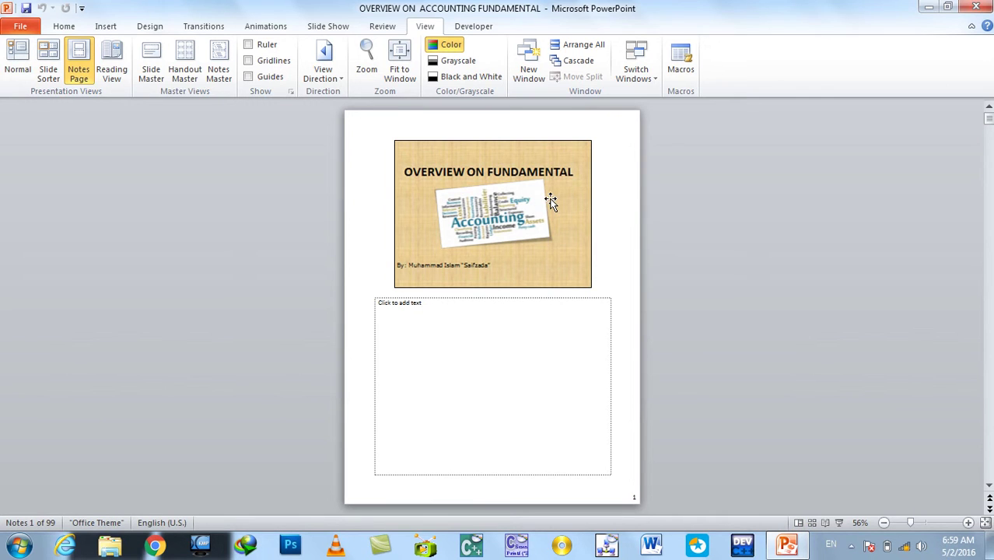
{"action": "left_click", "coordinate": [508, 360]}
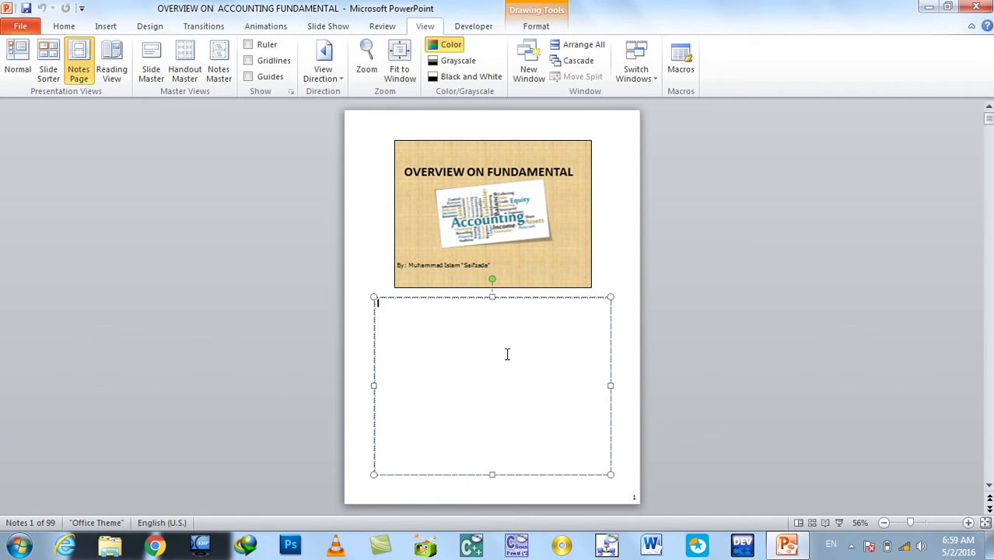
{"action": "left_click", "coordinate": [340, 200]}
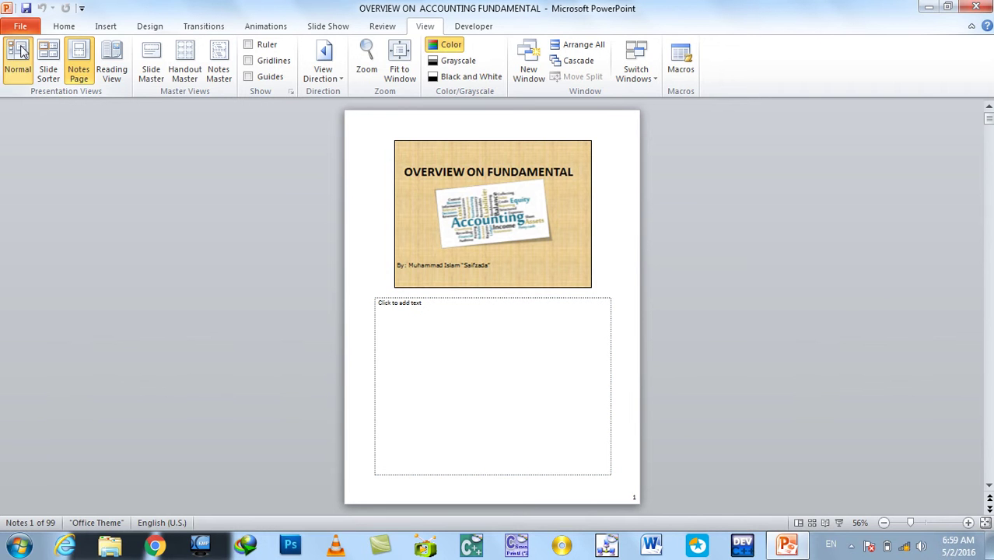
{"action": "left_click", "coordinate": [20, 53]}
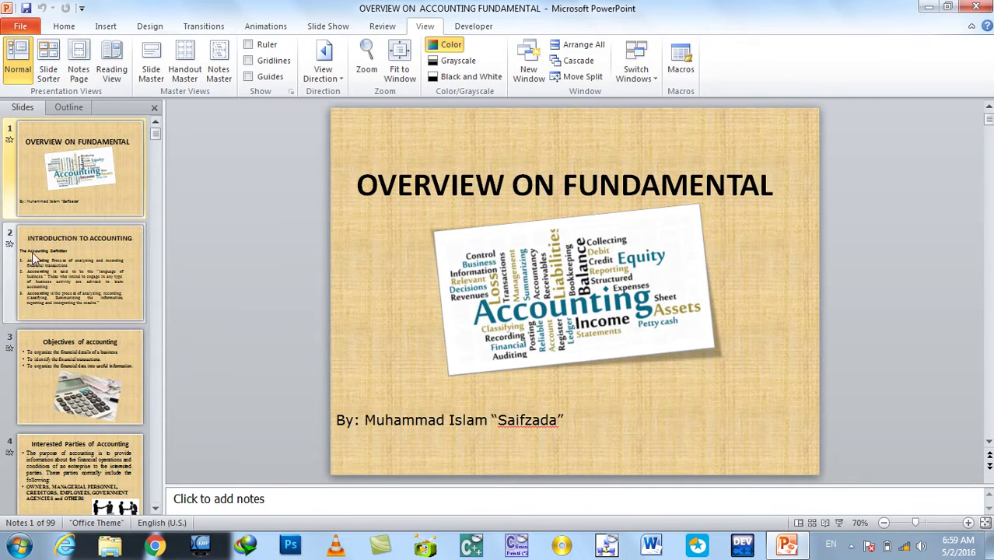
{"action": "left_click", "coordinate": [117, 59]}
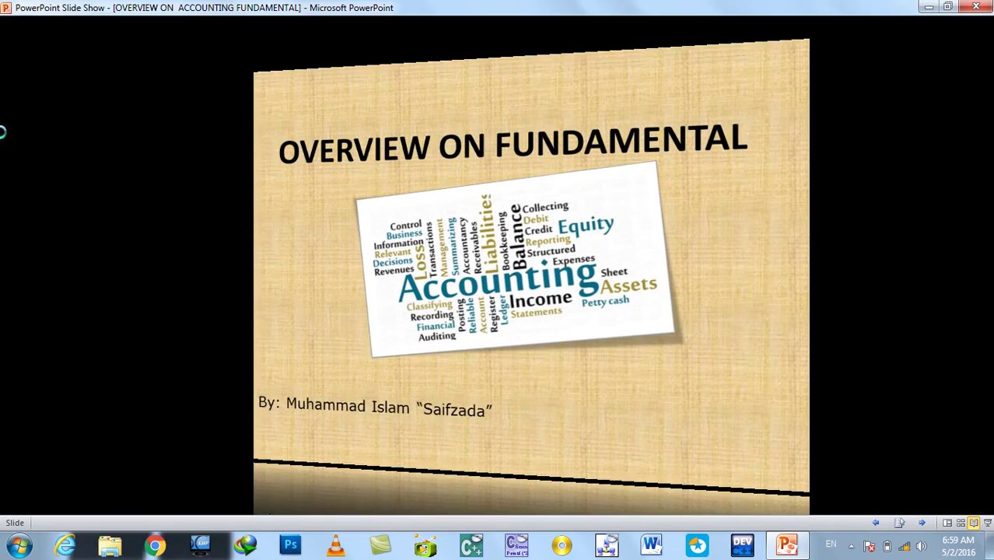
{"action": "key", "text": "Right"}
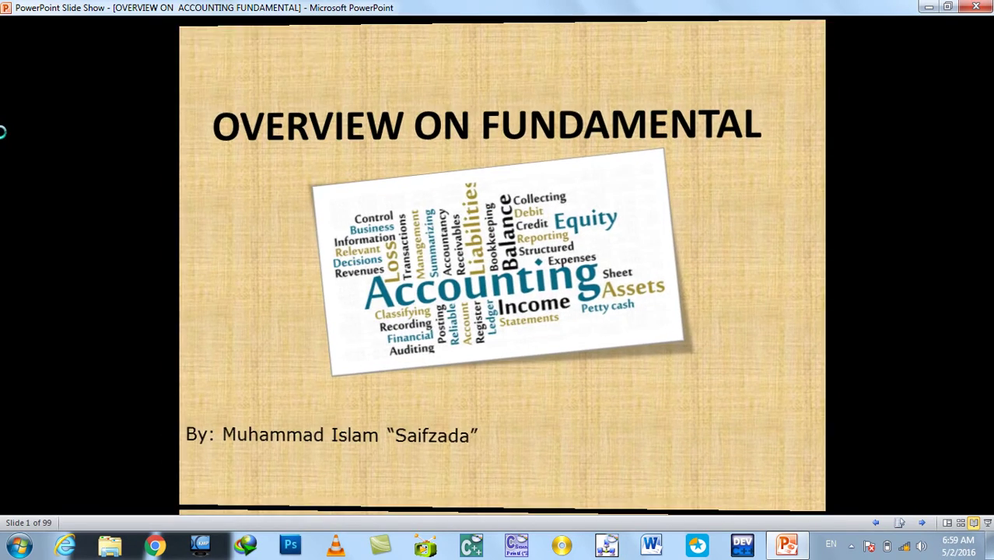
{"action": "key", "text": "Right"}
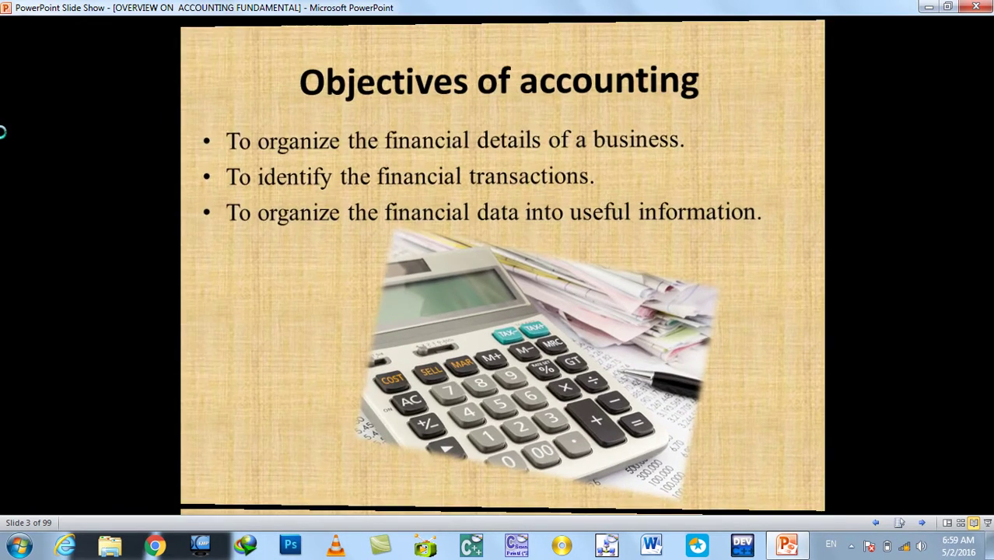
{"action": "key", "text": "Right"}
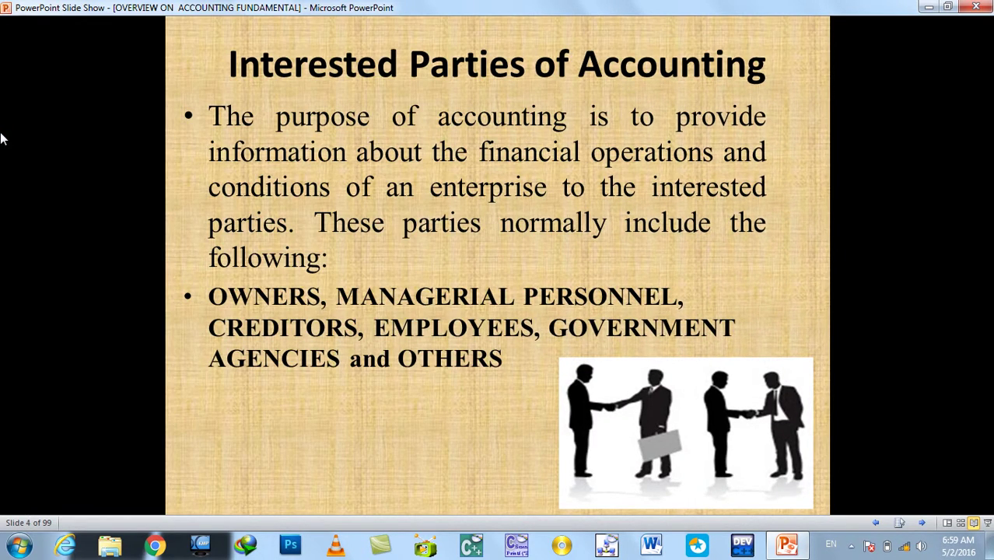
{"action": "key", "text": "Escape"}
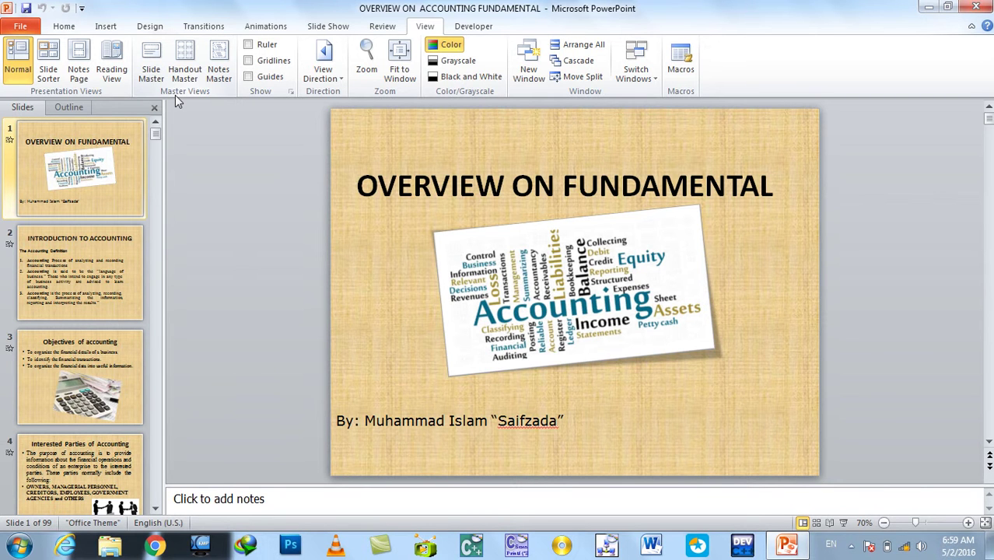
- Close the accounting presentation with Ctrl+W and start a new blank one with Ctrl+N
{"action": "key", "text": "ctrl+w"}
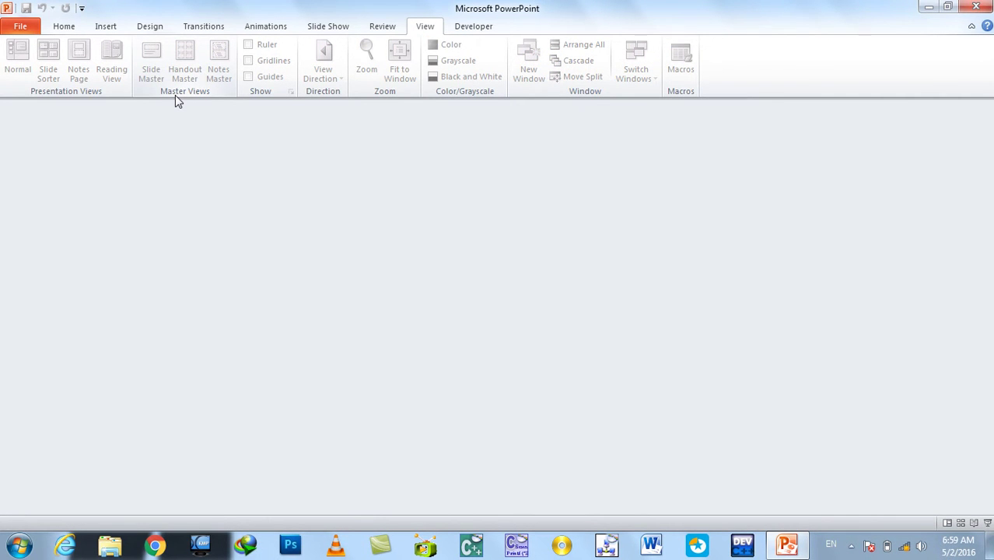
{"action": "key", "text": "ctrl+n"}
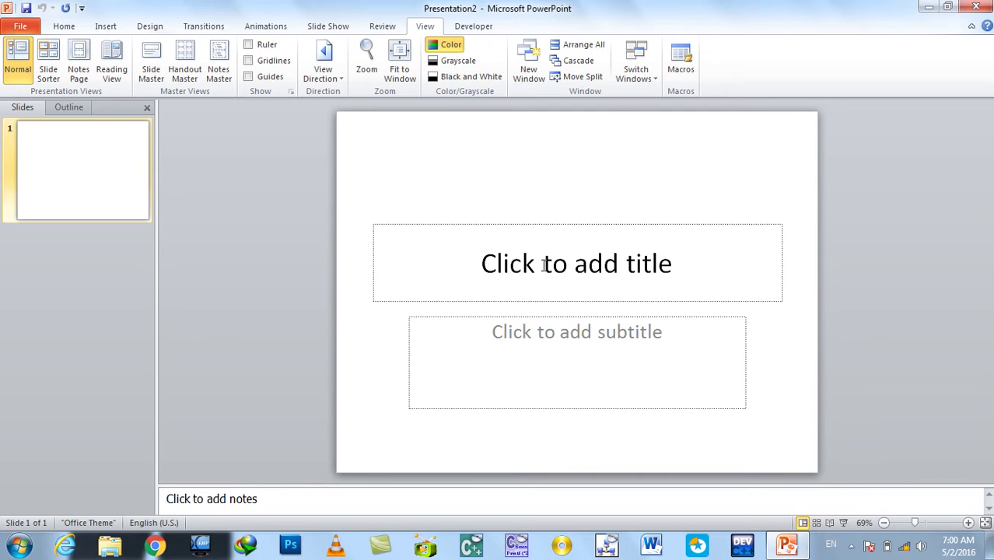
- Add a Title and Content slide, then a Comparison-layout slide from the New Slide gallery
{"action": "key", "text": "Return"}
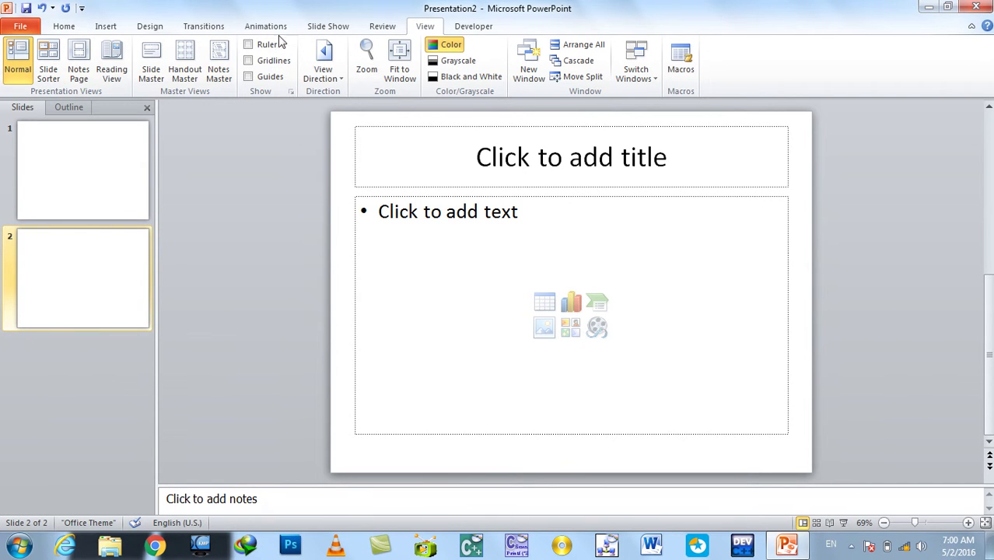
{"action": "left_click", "coordinate": [64, 27]}
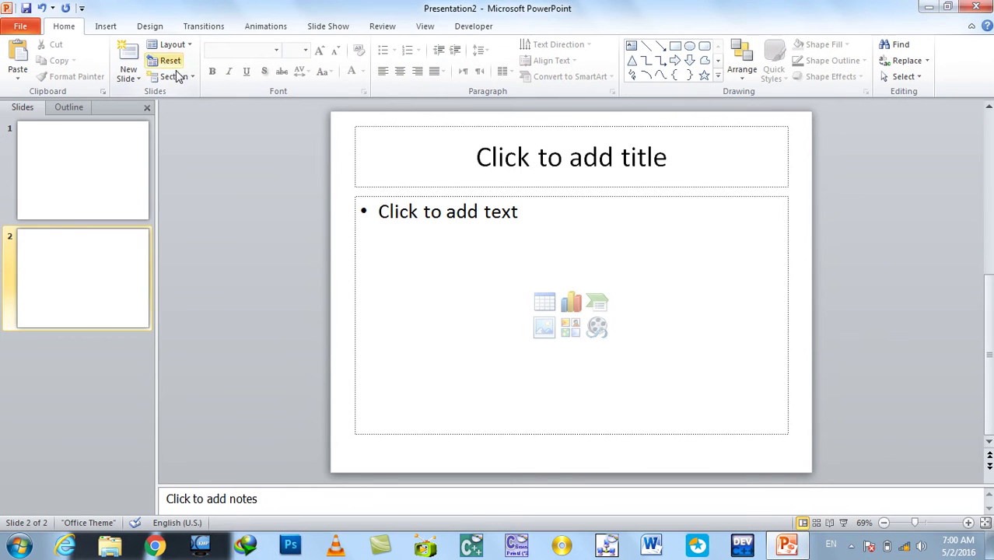
{"action": "left_click", "coordinate": [134, 78]}
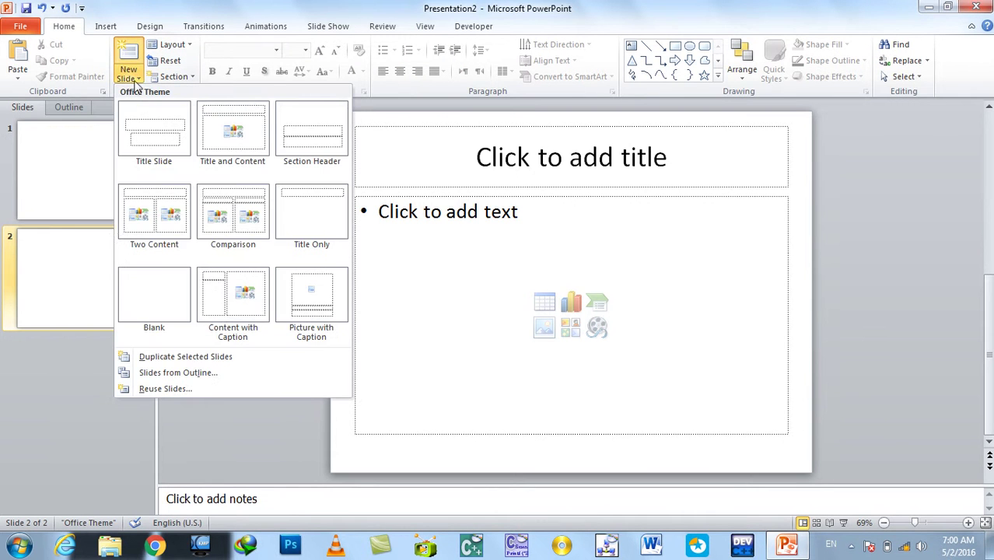
{"action": "left_click", "coordinate": [229, 221]}
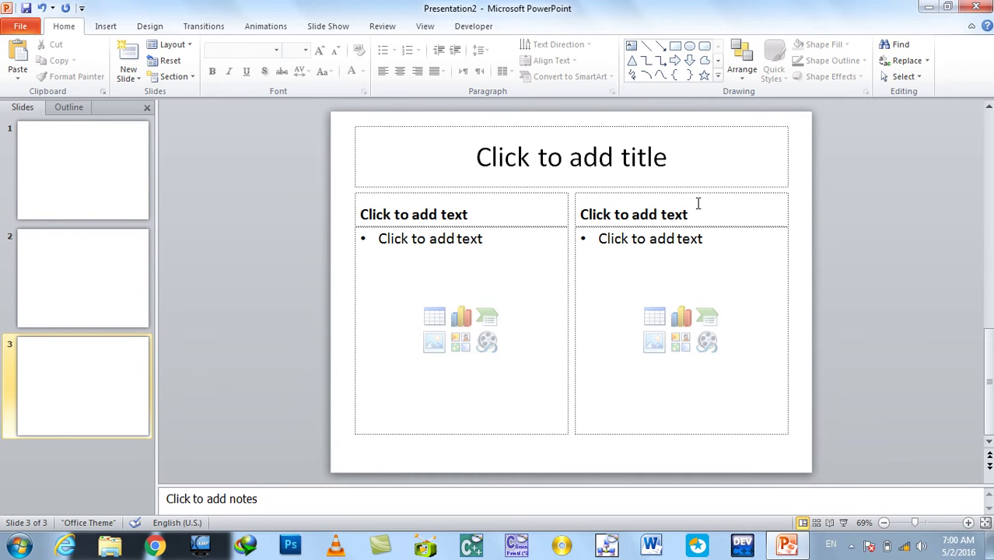
{"action": "left_click", "coordinate": [142, 80]}
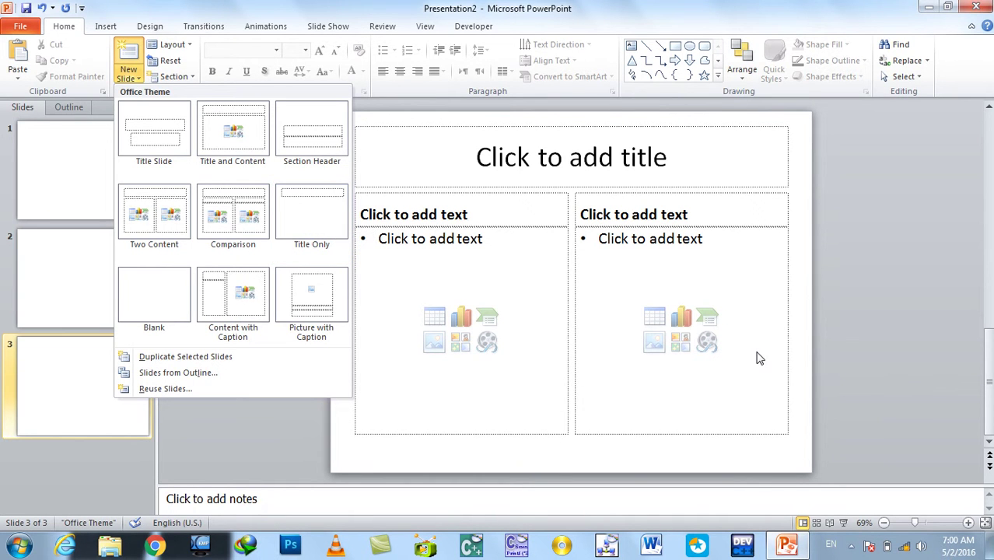
{"action": "left_click", "coordinate": [834, 280]}
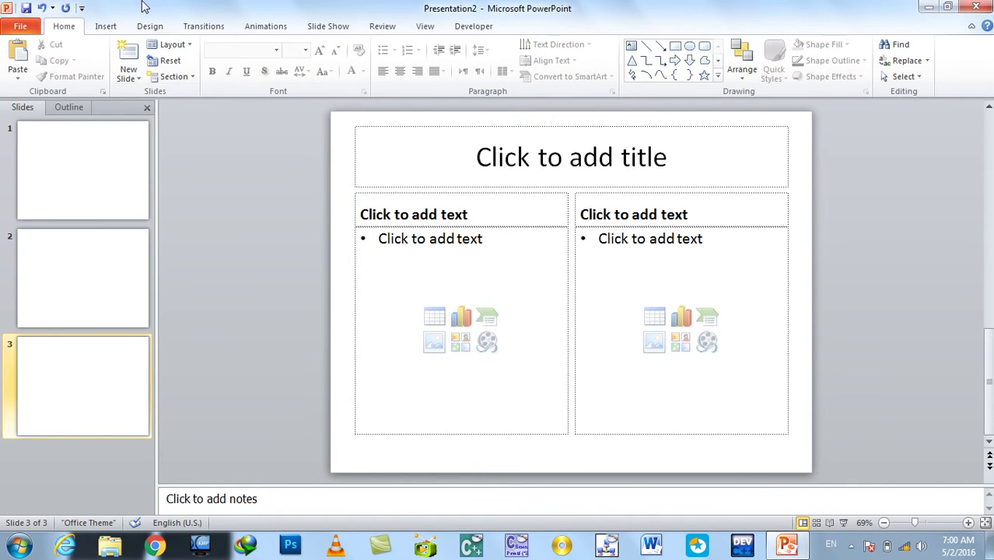
{"action": "left_click", "coordinate": [413, 29]}
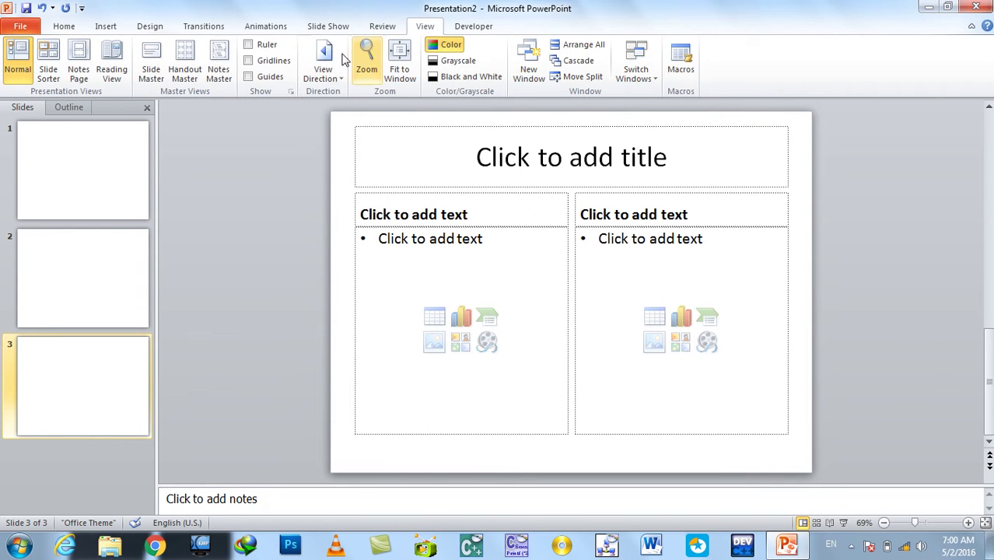
- Enter Slide Master view, preview the Two Content and Comparison layouts, then close master view
{"action": "left_click", "coordinate": [156, 64]}
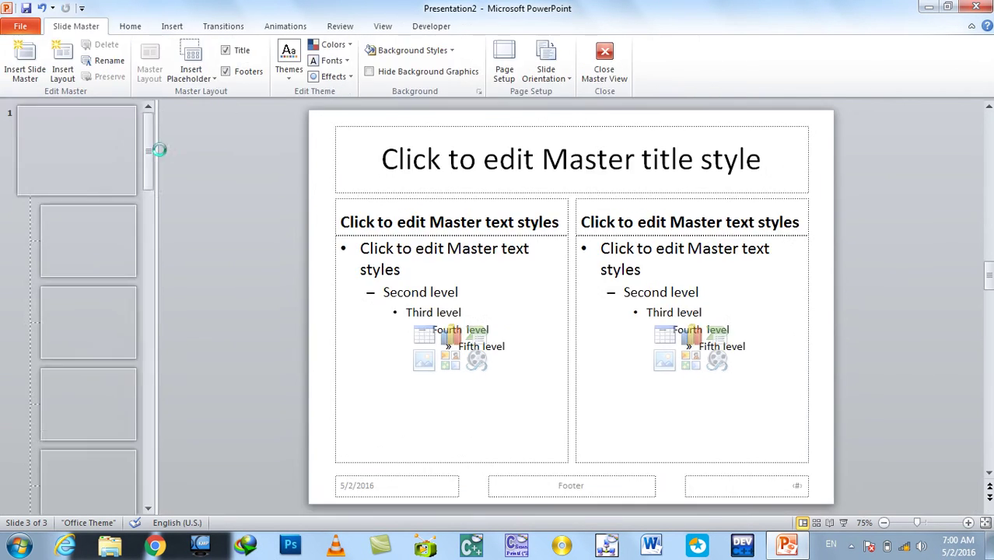
{"action": "scroll", "coordinate": [114, 420], "scroll_direction": "down", "scroll_amount": 2}
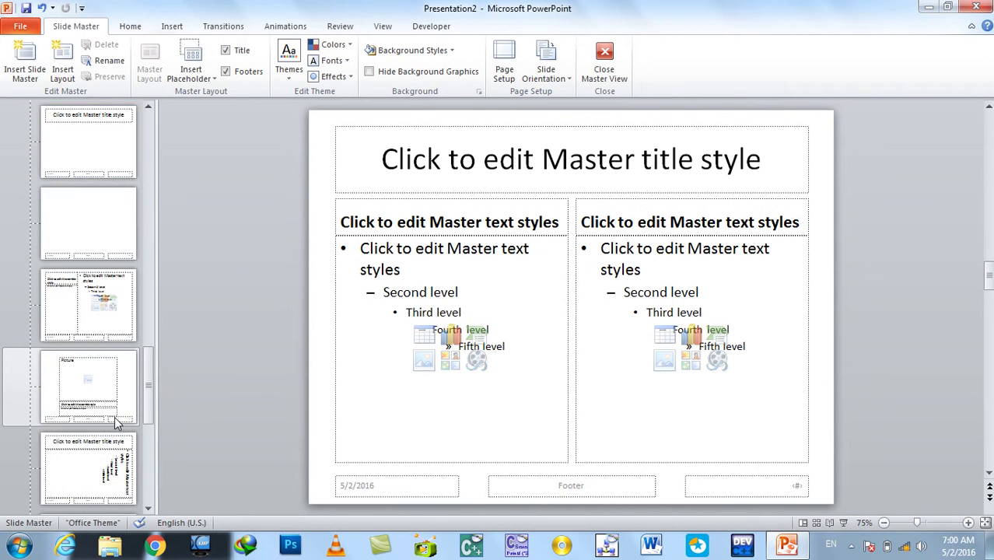
{"action": "scroll", "coordinate": [115, 421], "scroll_direction": "down", "scroll_amount": 1}
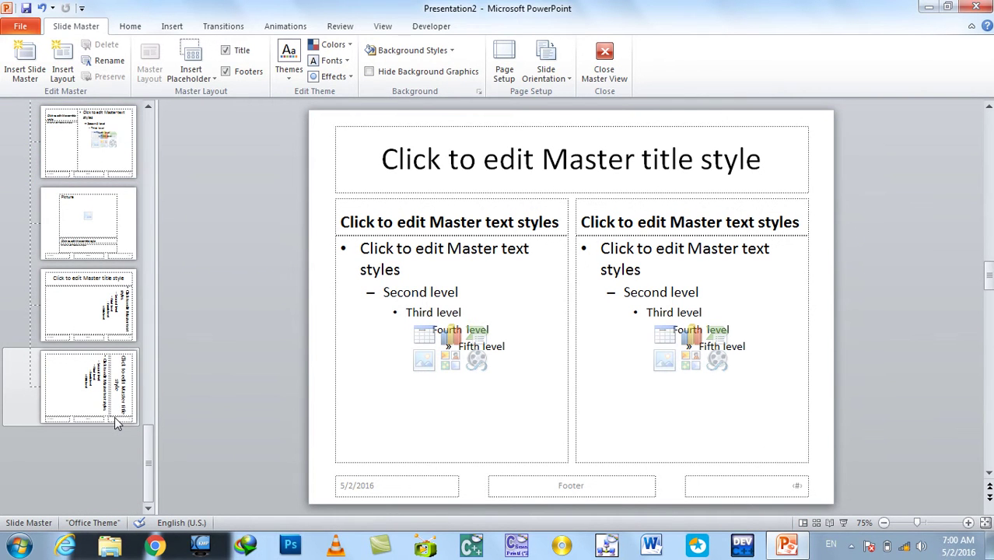
{"action": "scroll", "coordinate": [115, 421], "scroll_direction": "up", "scroll_amount": 4}
{"action": "scroll", "coordinate": [114, 420], "scroll_direction": "up", "scroll_amount": 2}
{"action": "scroll", "coordinate": [114, 423], "scroll_direction": "down", "scroll_amount": 1}
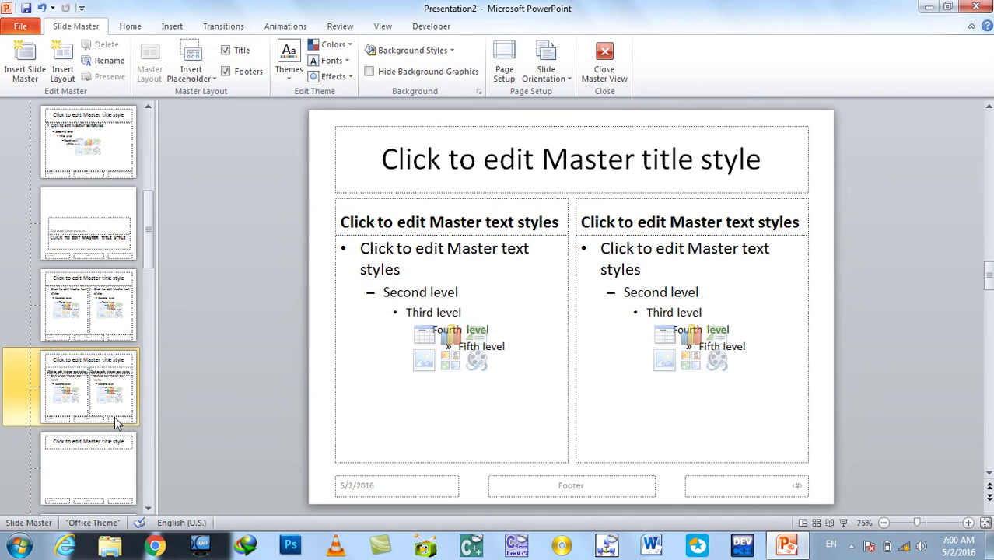
{"action": "left_click", "coordinate": [100, 305]}
{"action": "left_click", "coordinate": [99, 379]}
{"action": "left_click", "coordinate": [92, 291]}
{"action": "left_click", "coordinate": [99, 363]}
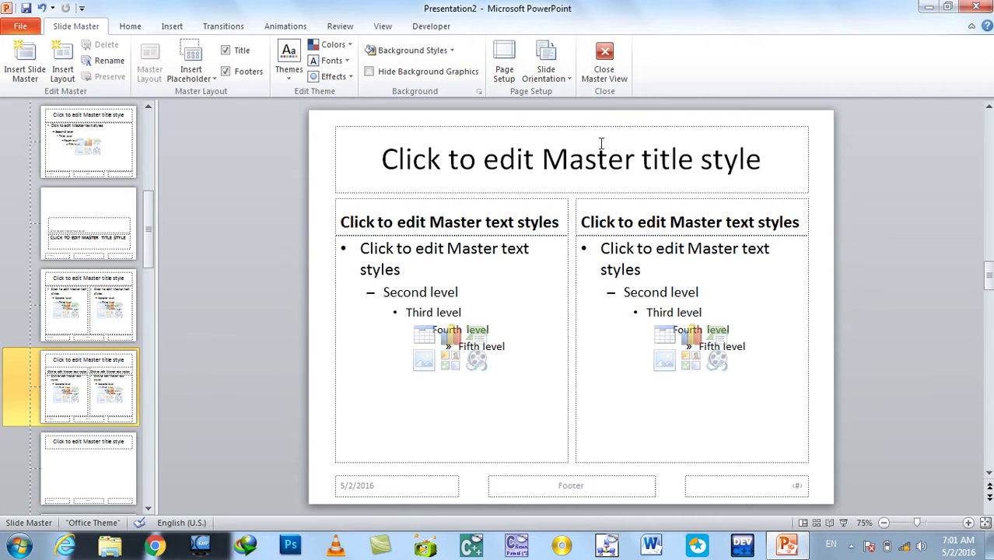
{"action": "left_click", "coordinate": [605, 59]}
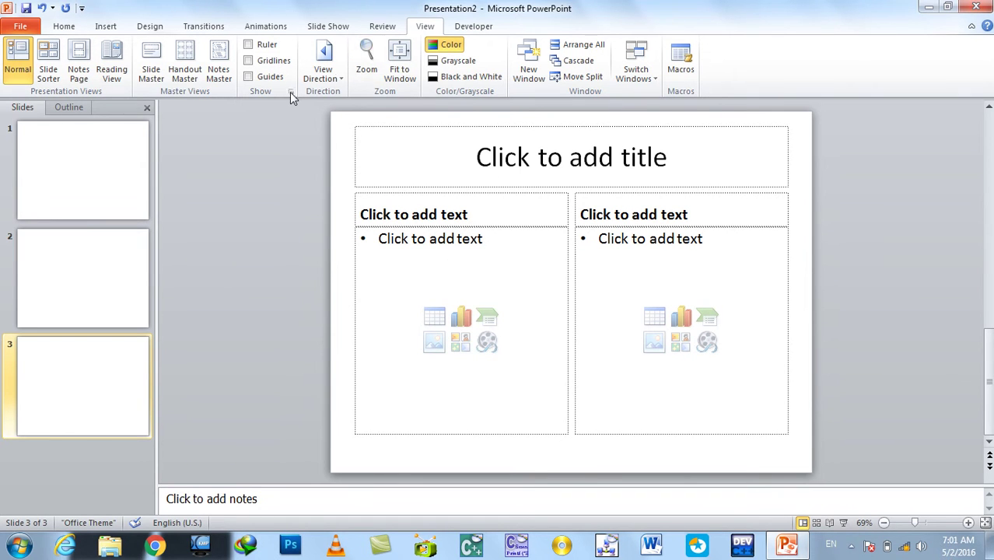
- Open the slide master, apply the Clarity theme, and toggle the Title placeholder off and on
{"action": "left_click", "coordinate": [151, 68]}
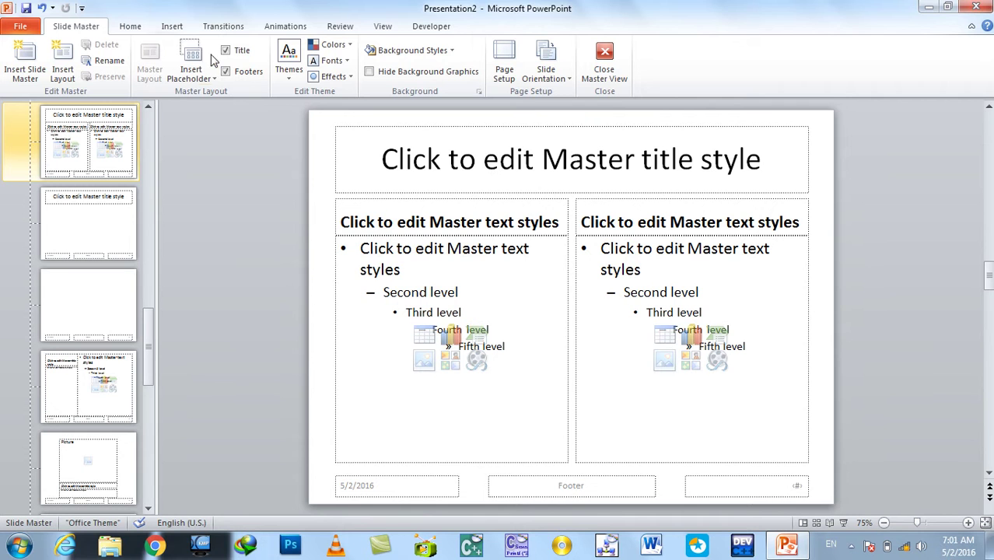
{"action": "left_click", "coordinate": [290, 62]}
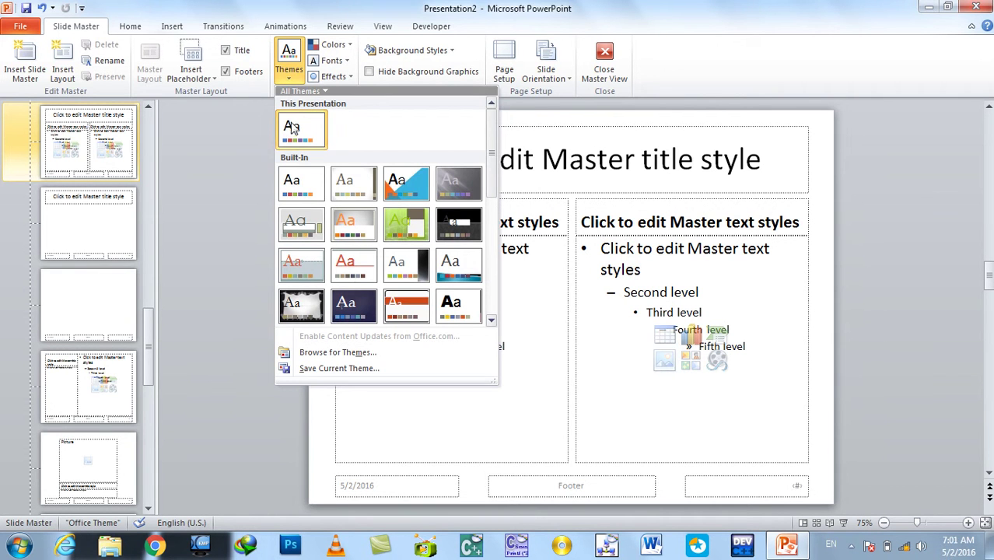
{"action": "left_click", "coordinate": [348, 266]}
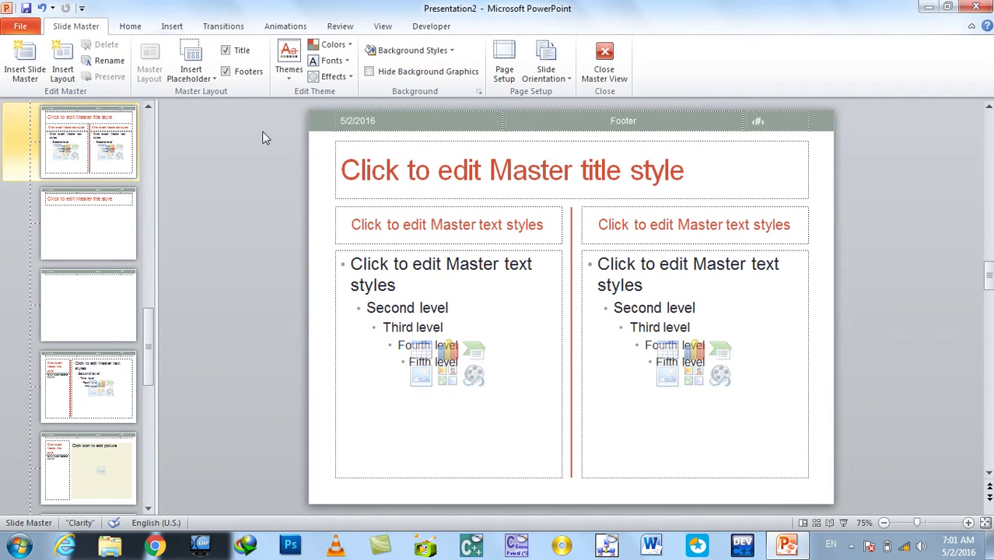
{"action": "left_click", "coordinate": [226, 51]}
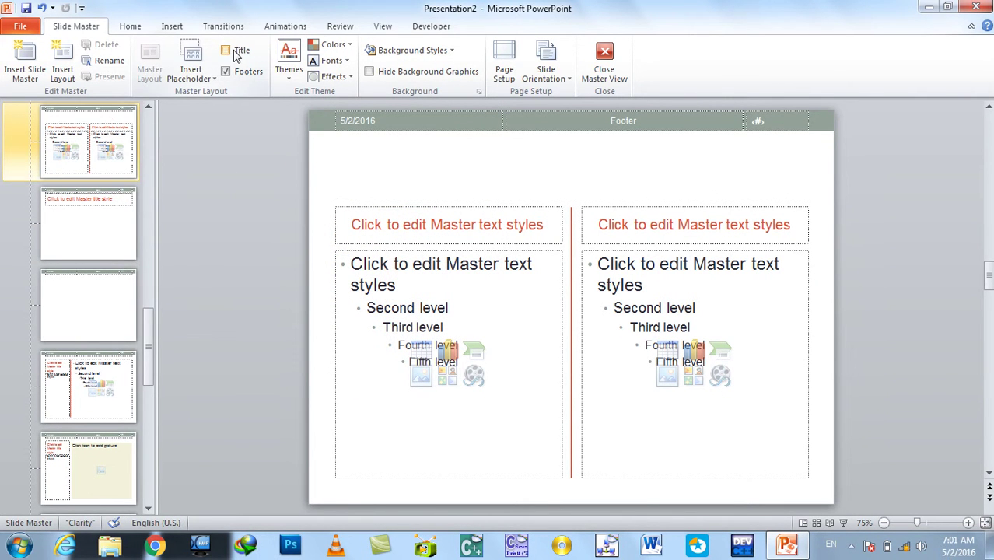
{"action": "left_click", "coordinate": [233, 52]}
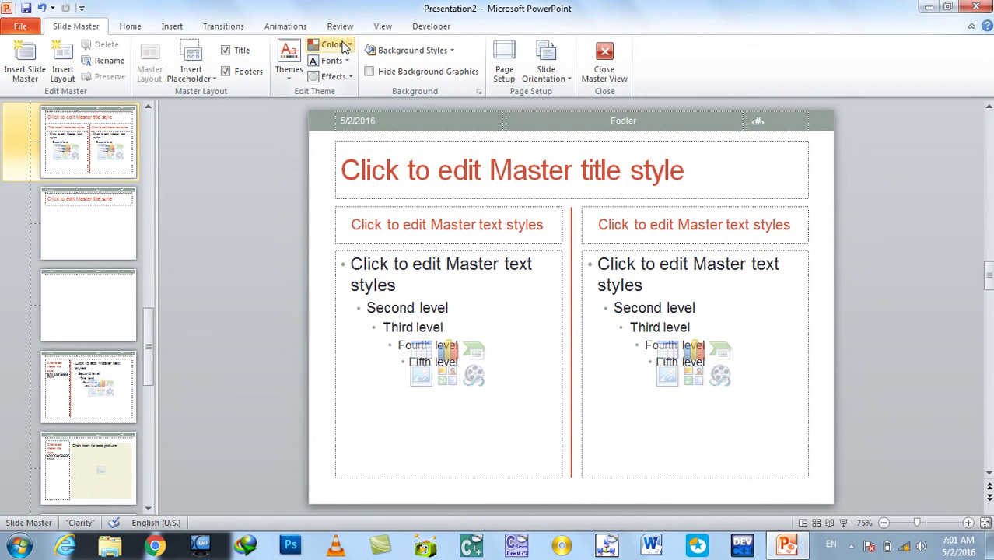
{"action": "left_click", "coordinate": [412, 50]}
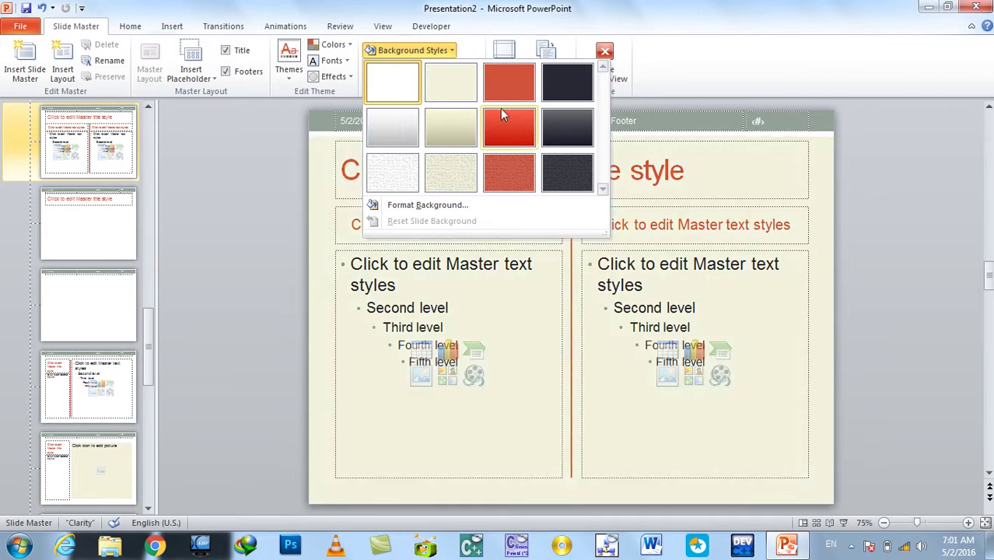
- Give the Comparison layout the red gradient background, cancel Page Setup unchanged, and close master view
{"action": "left_click", "coordinate": [527, 140]}
{"action": "left_click", "coordinate": [570, 75]}
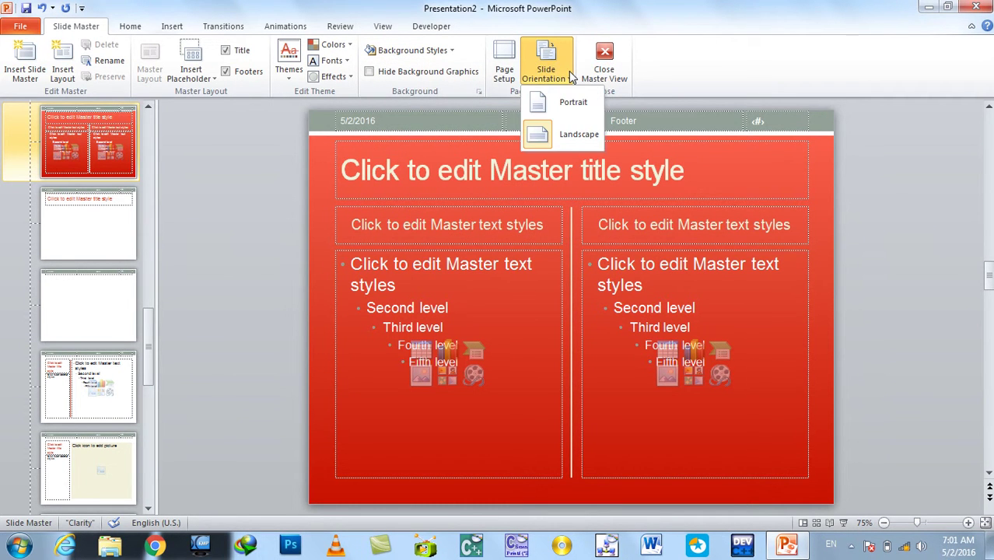
{"action": "left_click", "coordinate": [503, 60]}
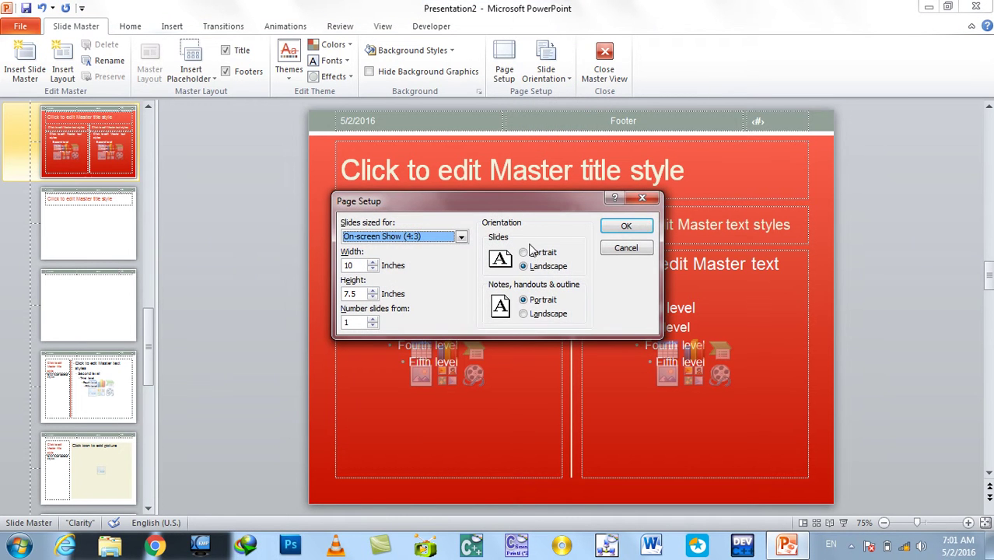
{"action": "left_click", "coordinate": [613, 249]}
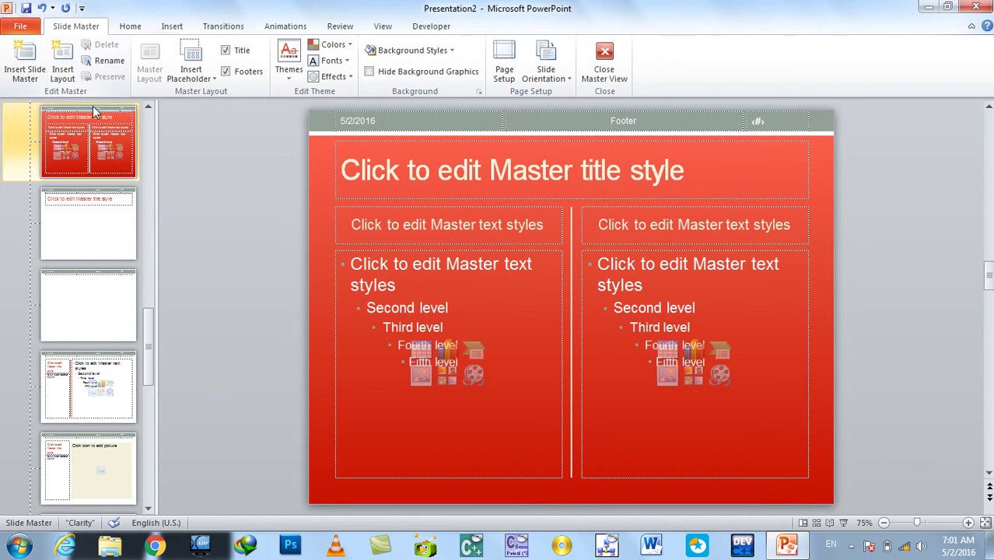
{"action": "left_click", "coordinate": [203, 78]}
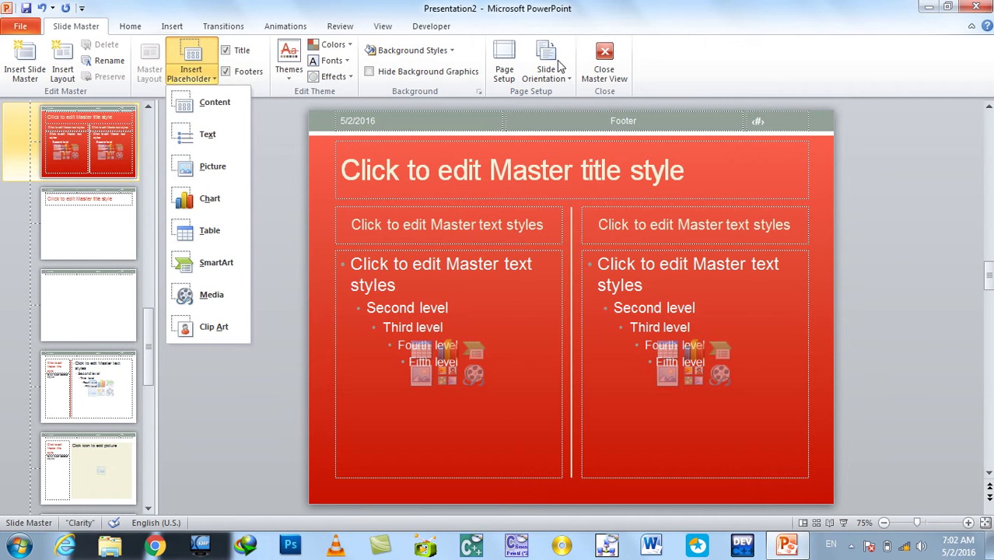
{"action": "left_click", "coordinate": [599, 78]}
{"action": "left_click", "coordinate": [599, 78]}
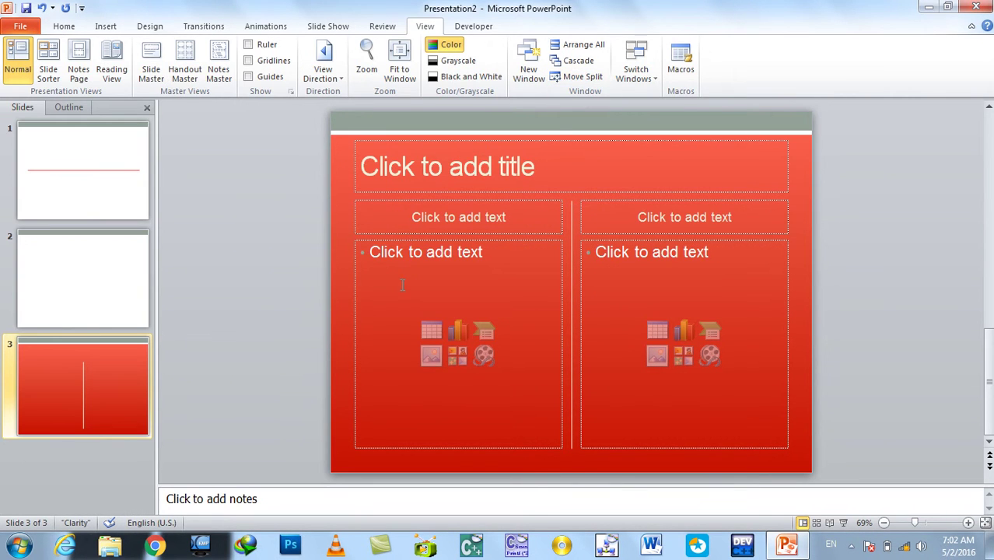
- Select slide 3 and add another Comparison-layout slide after it
{"action": "key", "text": "Up"}
{"action": "key", "text": "Up"}
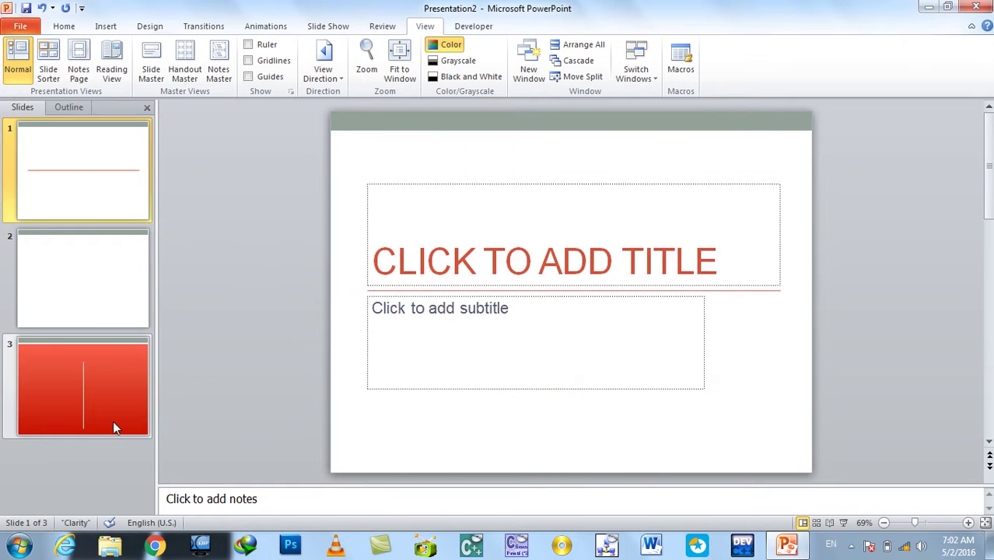
{"action": "left_click", "coordinate": [113, 421]}
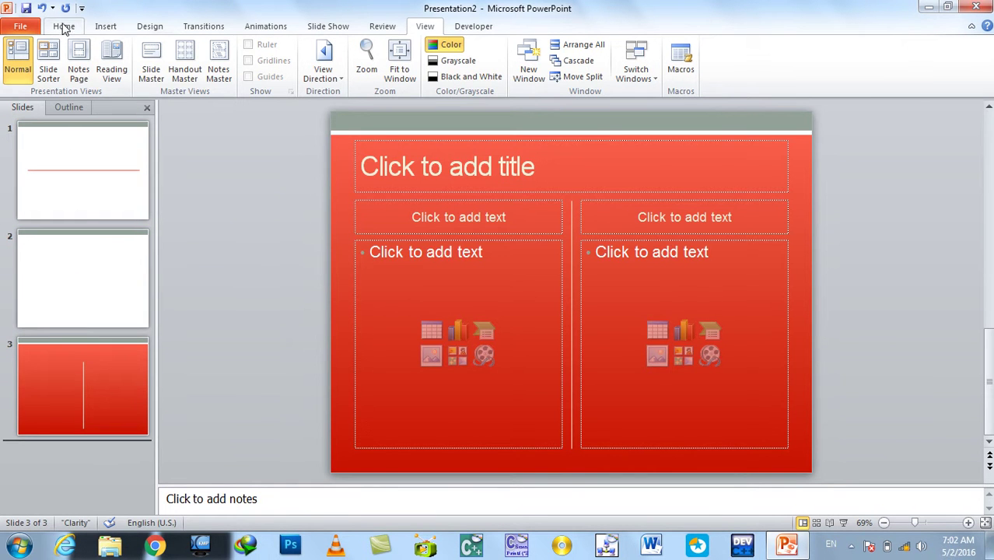
{"action": "left_click", "coordinate": [64, 26]}
{"action": "left_click", "coordinate": [125, 80]}
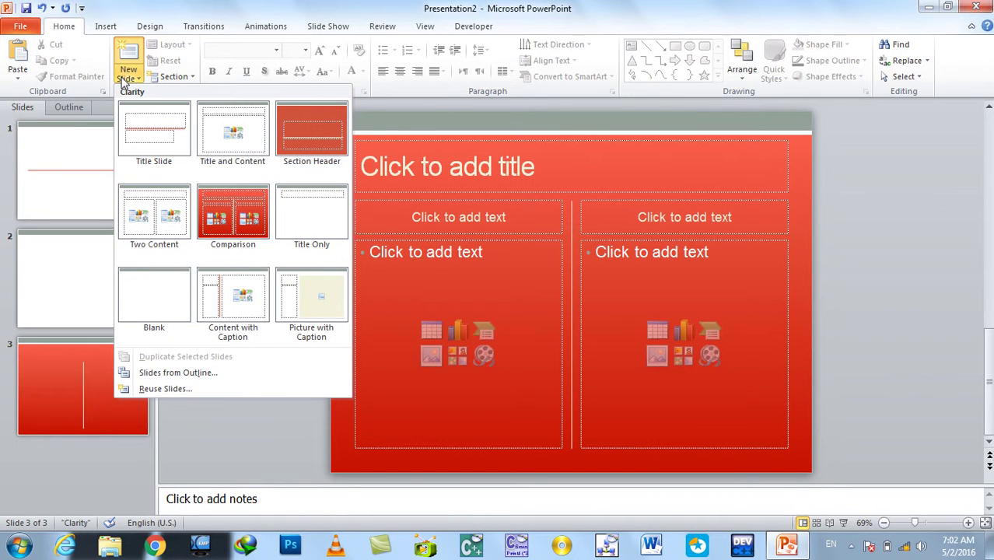
{"action": "left_click", "coordinate": [230, 213]}
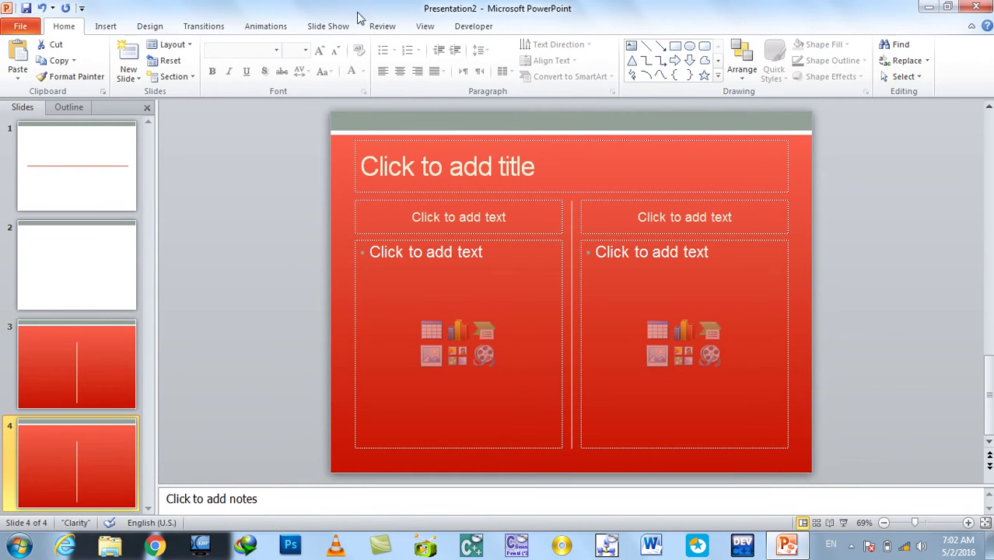
{"action": "left_click", "coordinate": [389, 26]}
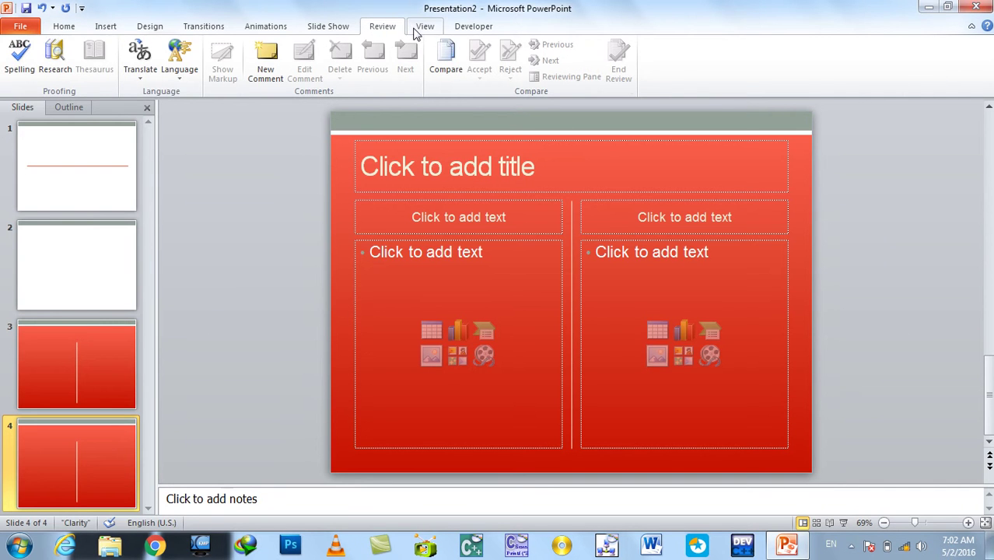
{"action": "left_click", "coordinate": [415, 31]}
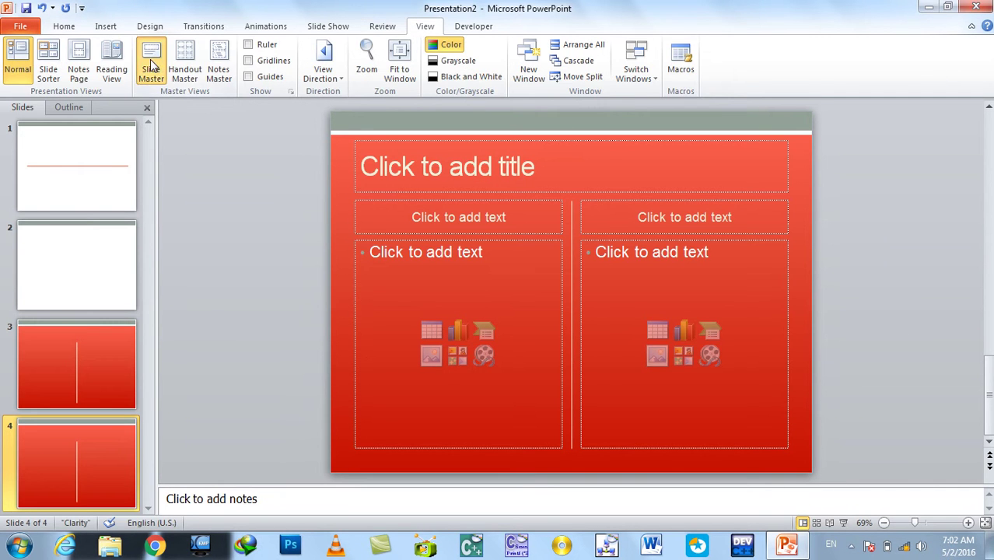
- Reapply the Office Theme to the slide master with a plain white background, then close master view
{"action": "left_click", "coordinate": [151, 62]}
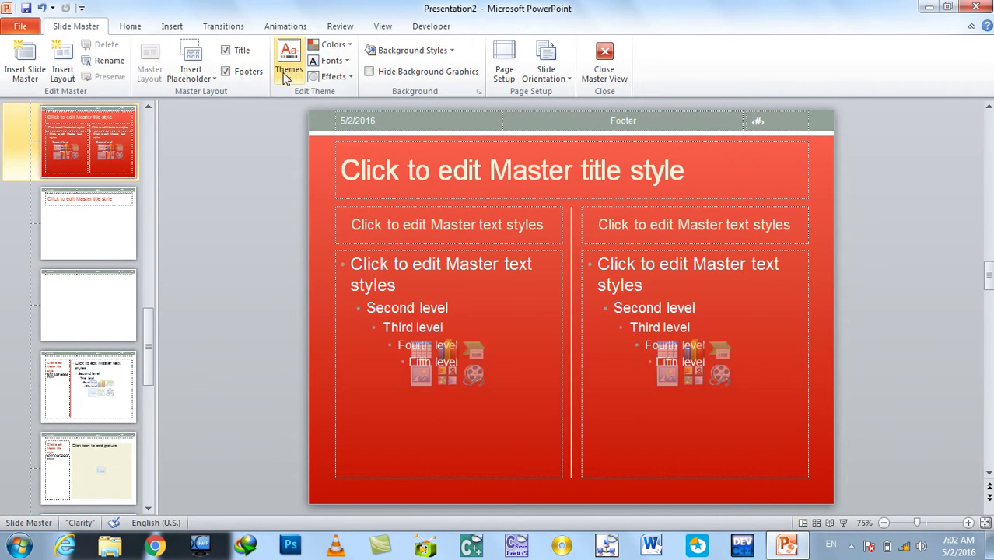
{"action": "left_click", "coordinate": [289, 66]}
{"action": "left_click", "coordinate": [301, 182]}
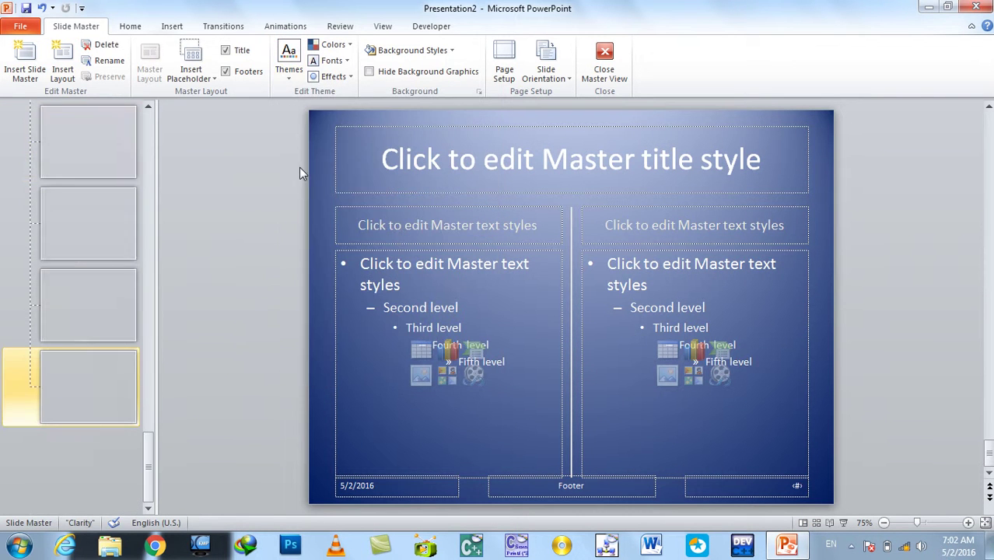
{"action": "left_click", "coordinate": [289, 62]}
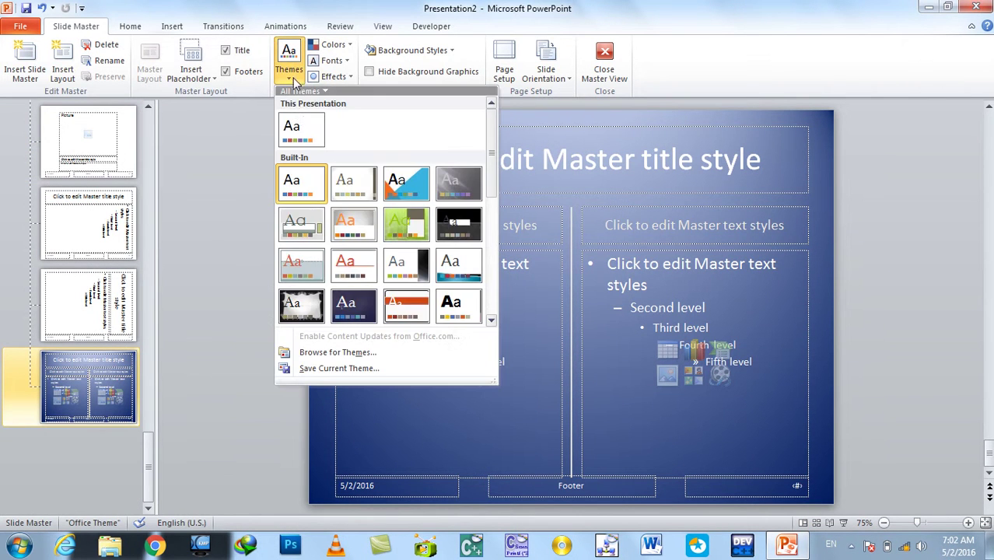
{"action": "left_click", "coordinate": [301, 143]}
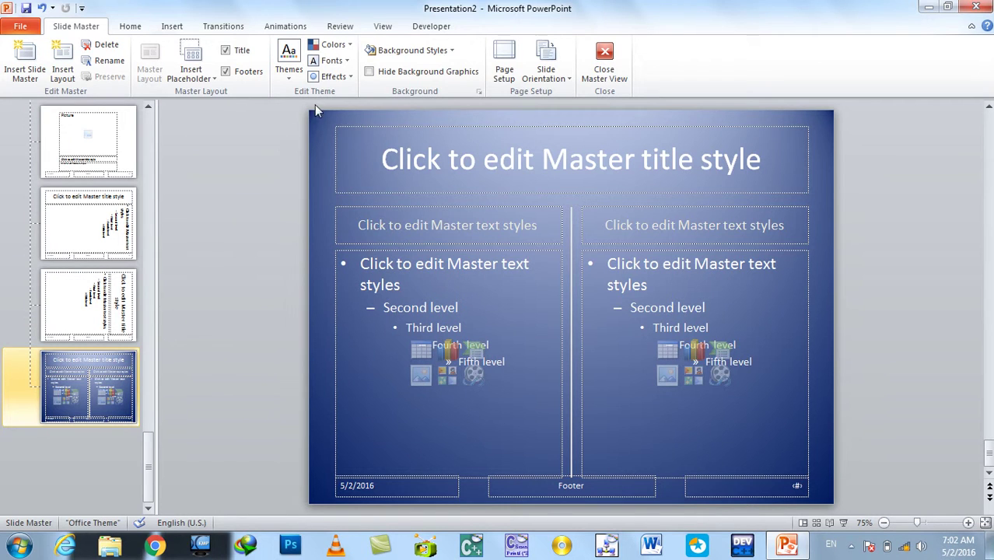
{"action": "left_click", "coordinate": [393, 53]}
{"action": "left_click", "coordinate": [397, 86]}
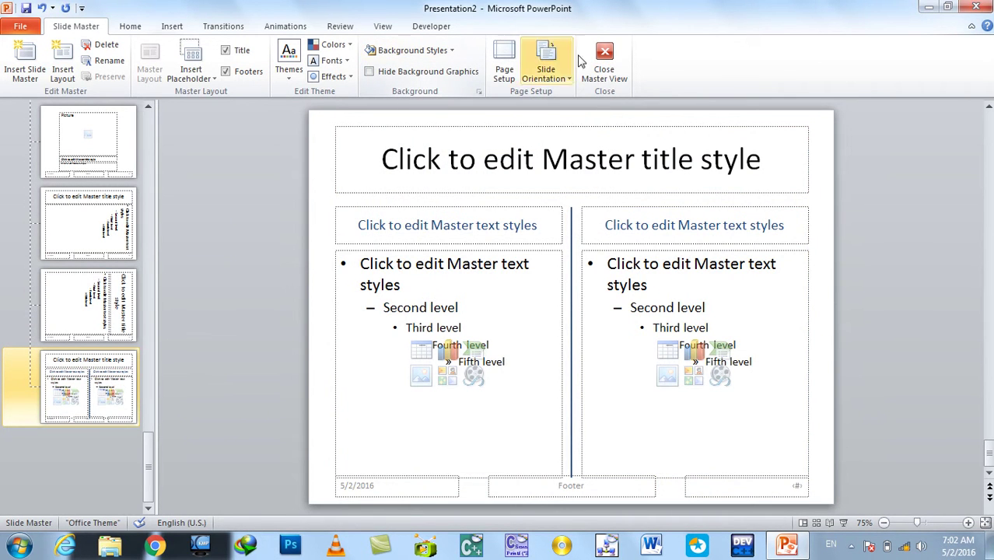
{"action": "left_click", "coordinate": [622, 60]}
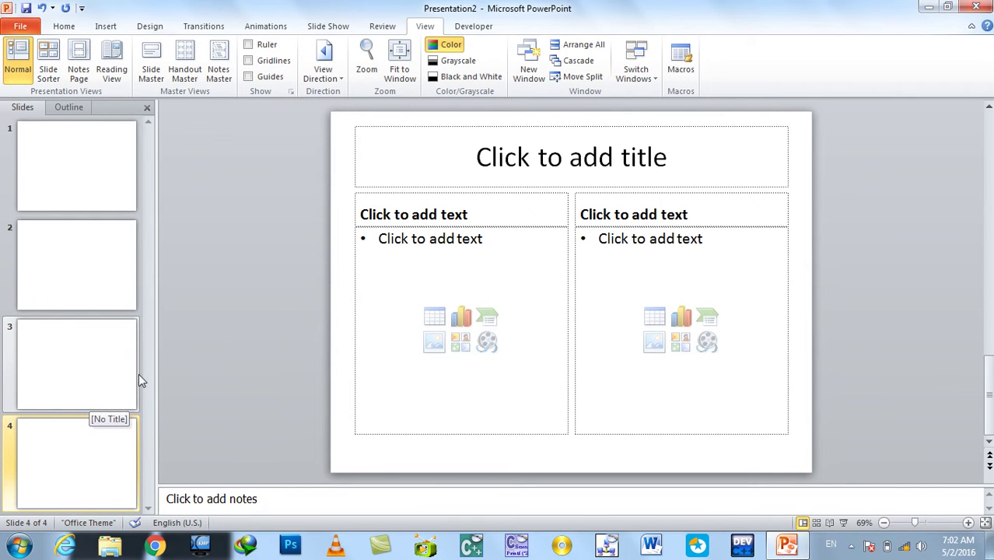
- Apply a blue gradient background style in Slide Master, cancel Page Setup, and return to Normal view
{"action": "left_click", "coordinate": [151, 68]}
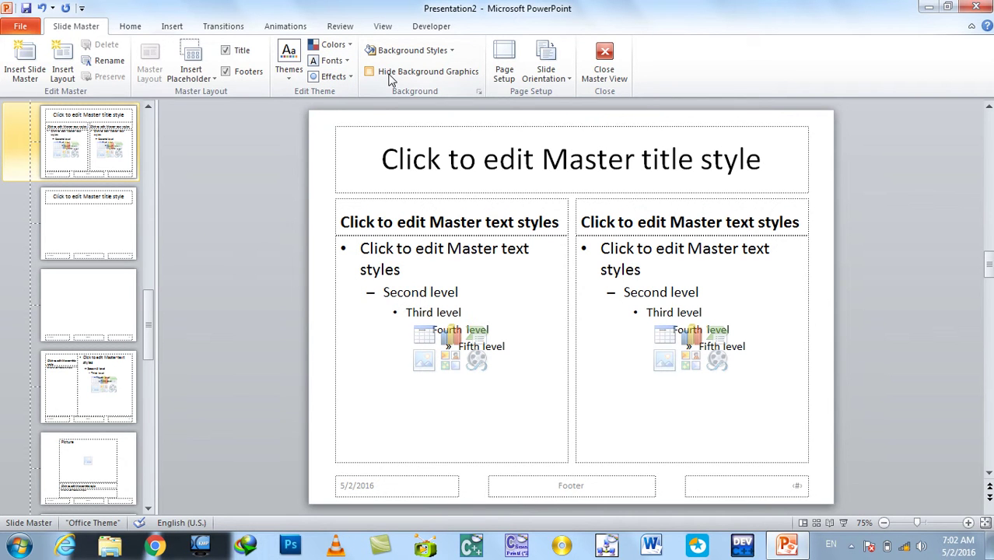
{"action": "left_click", "coordinate": [410, 50]}
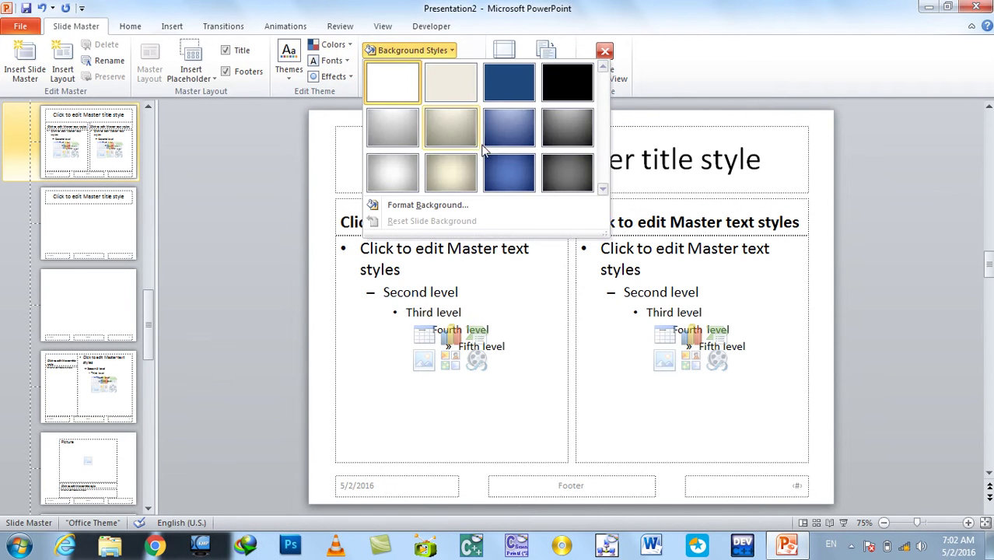
{"action": "left_click", "coordinate": [500, 131]}
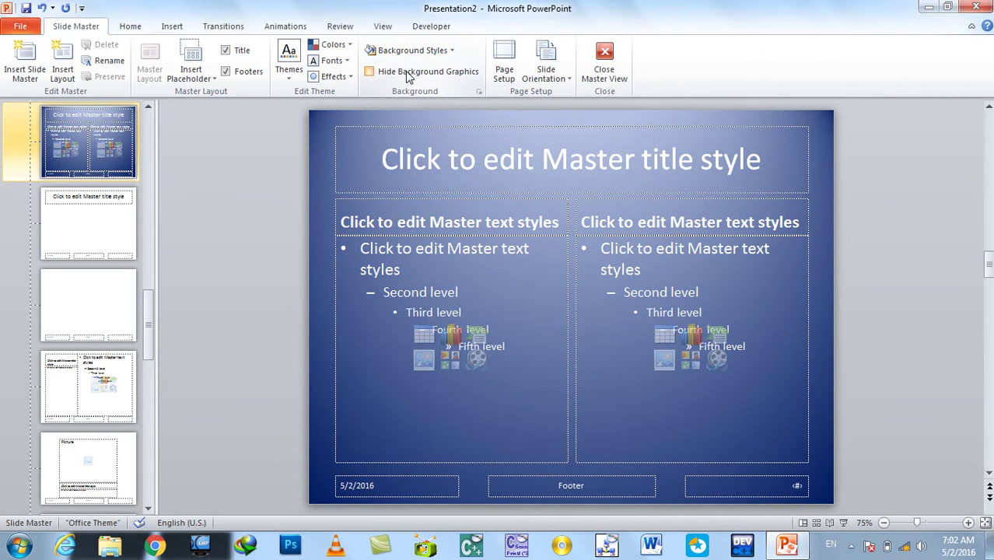
{"action": "left_click", "coordinate": [504, 62]}
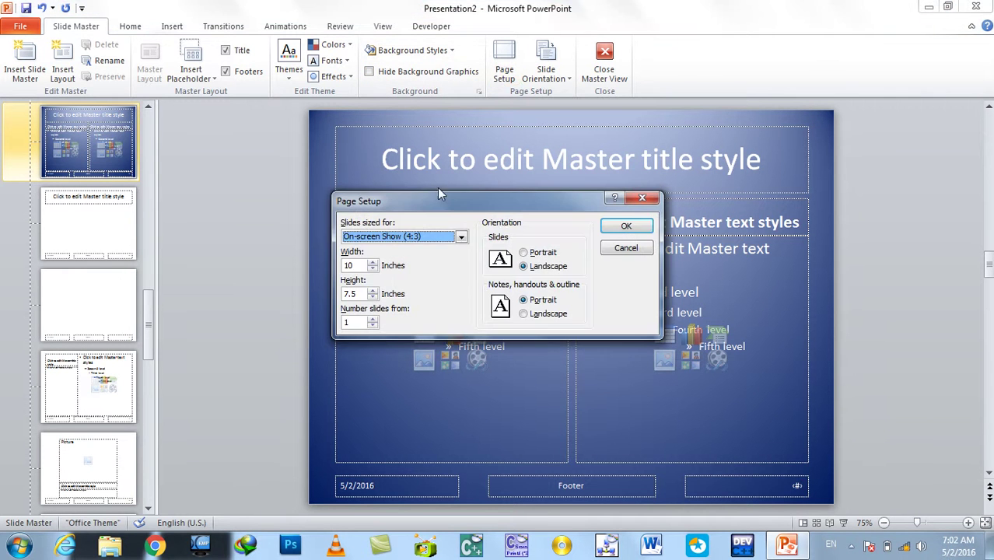
{"action": "left_click", "coordinate": [622, 247]}
{"action": "left_click", "coordinate": [605, 61]}
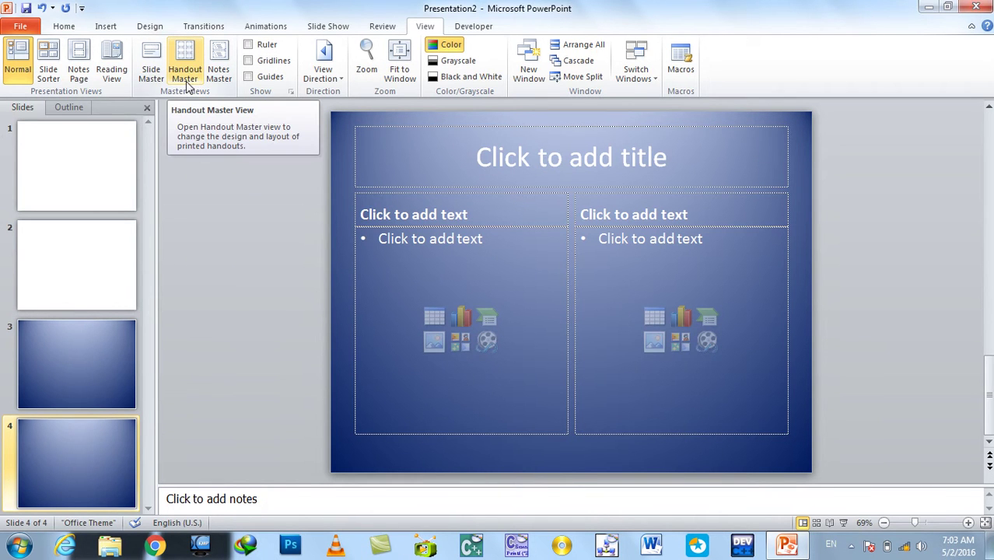
{"action": "left_click", "coordinate": [24, 30]}
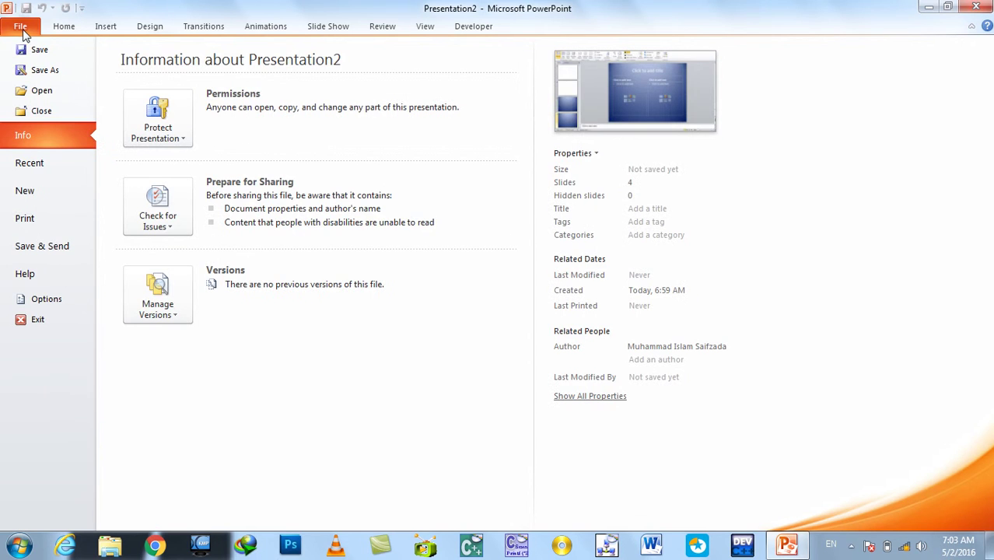
{"action": "left_click", "coordinate": [62, 246]}
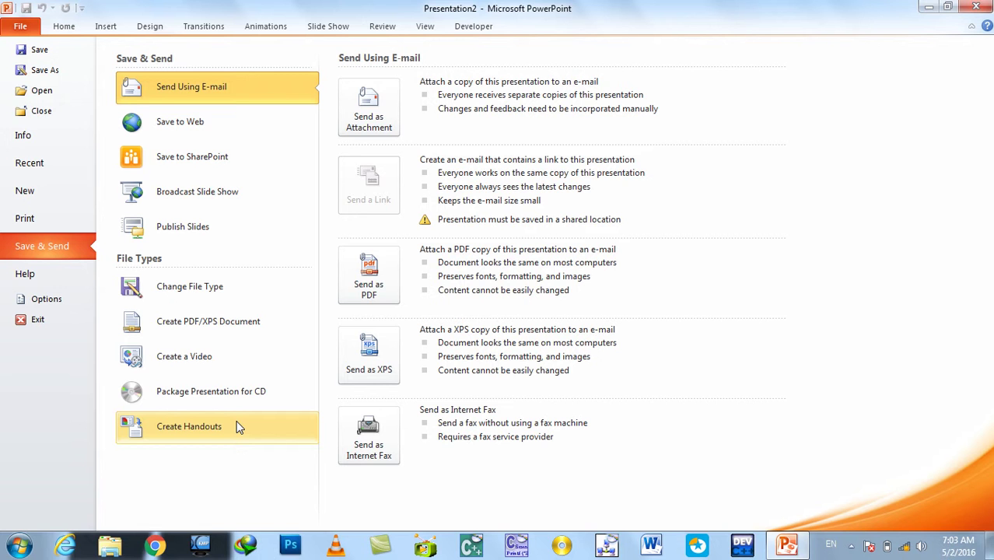
{"action": "key", "text": "Escape"}
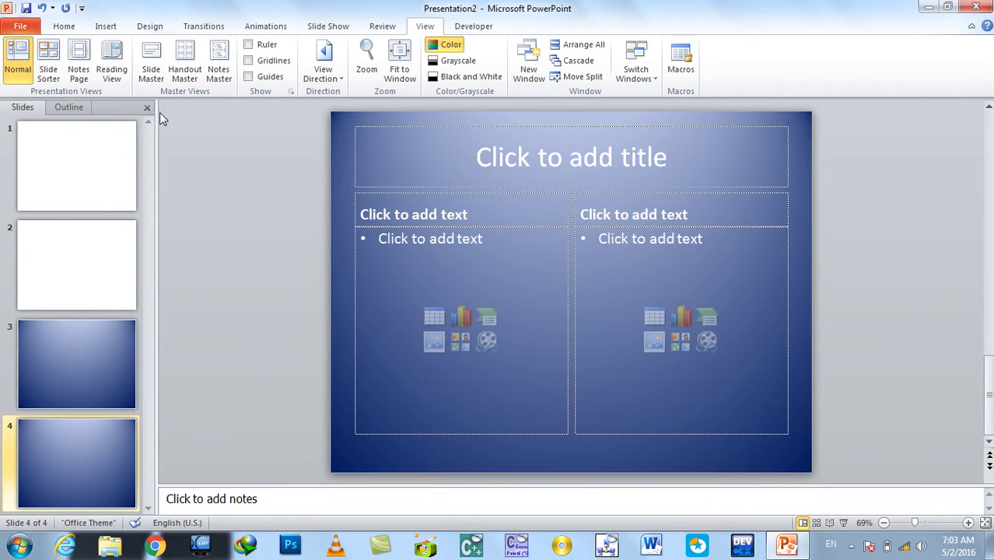
- In the Handout Master, change slides per page from 4 to 3
{"action": "left_click", "coordinate": [184, 67]}
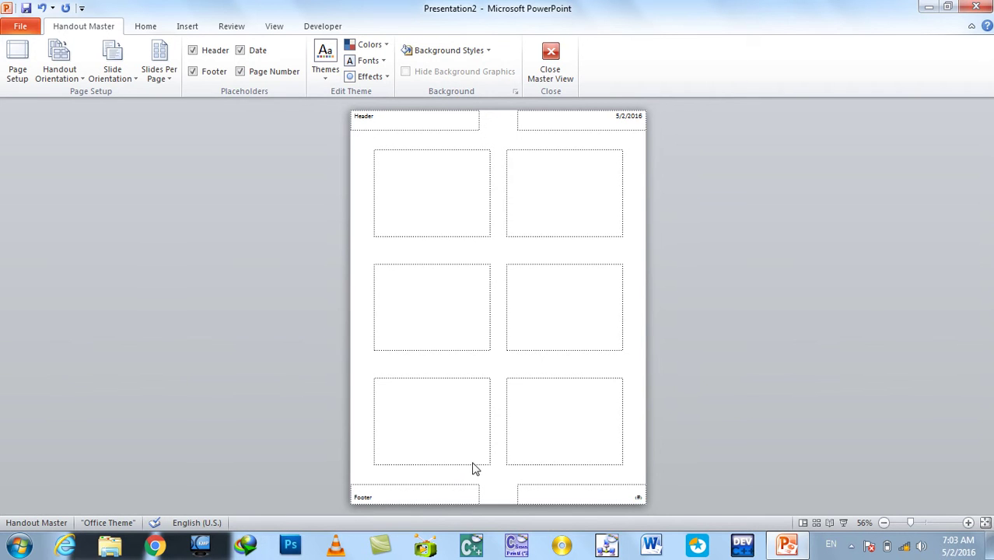
{"action": "left_click", "coordinate": [158, 74]}
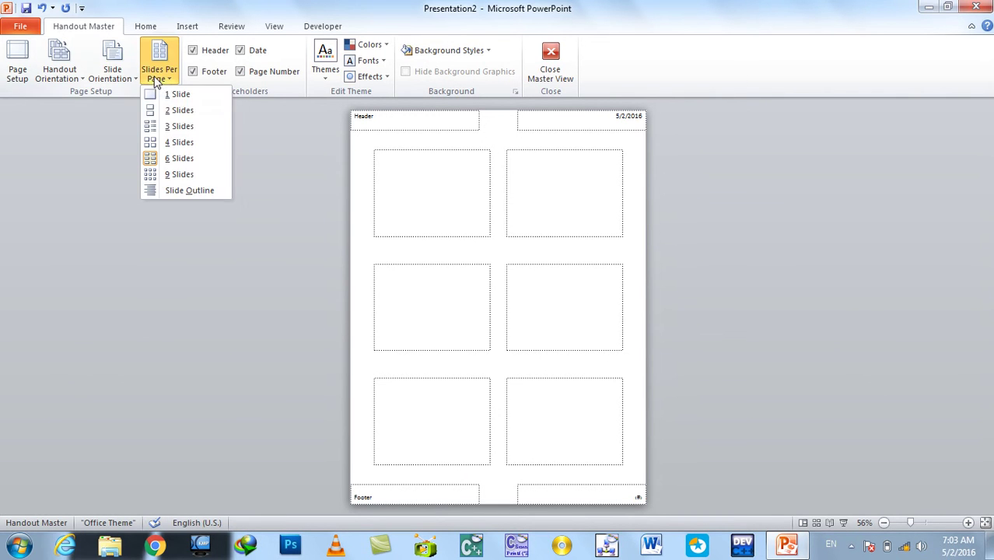
{"action": "left_click", "coordinate": [176, 143]}
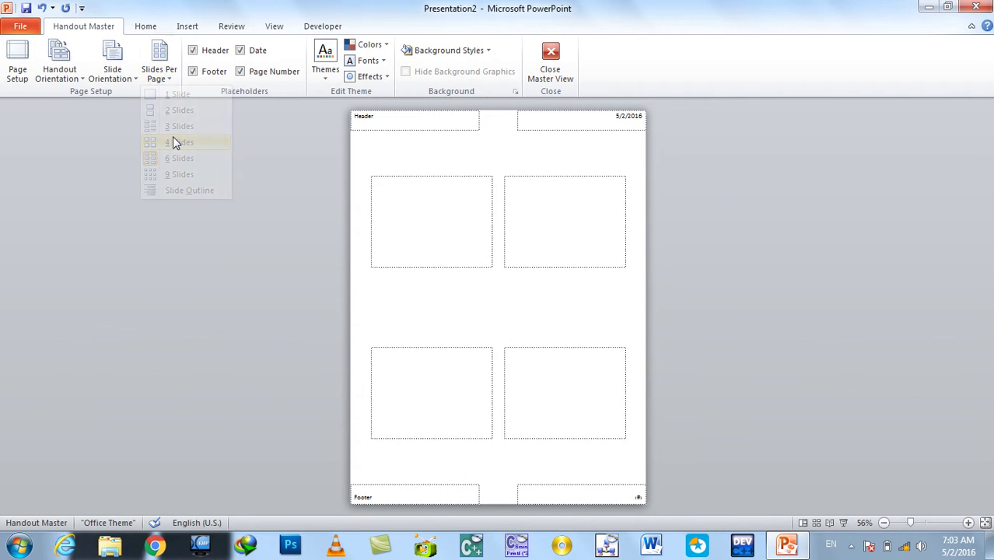
{"action": "left_click", "coordinate": [157, 79]}
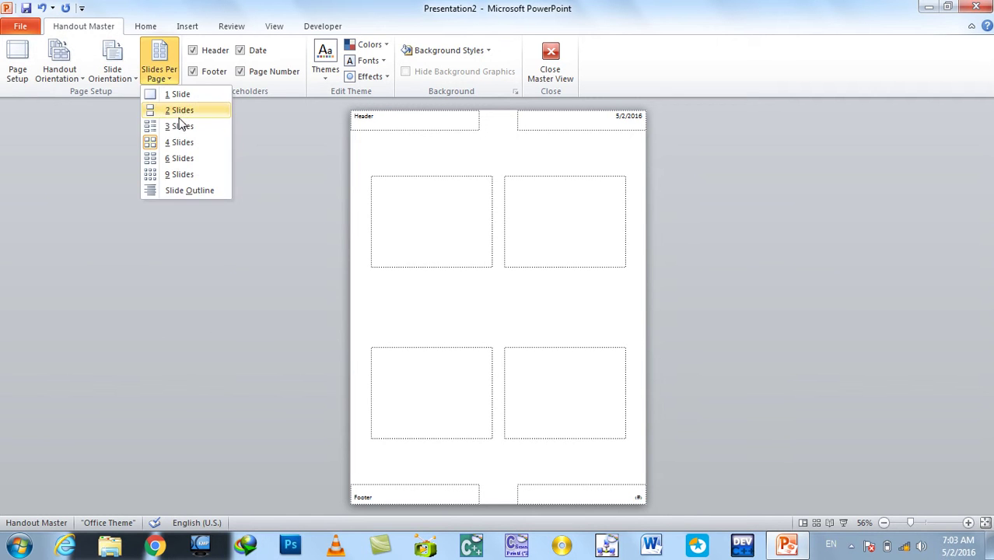
{"action": "left_click", "coordinate": [181, 128]}
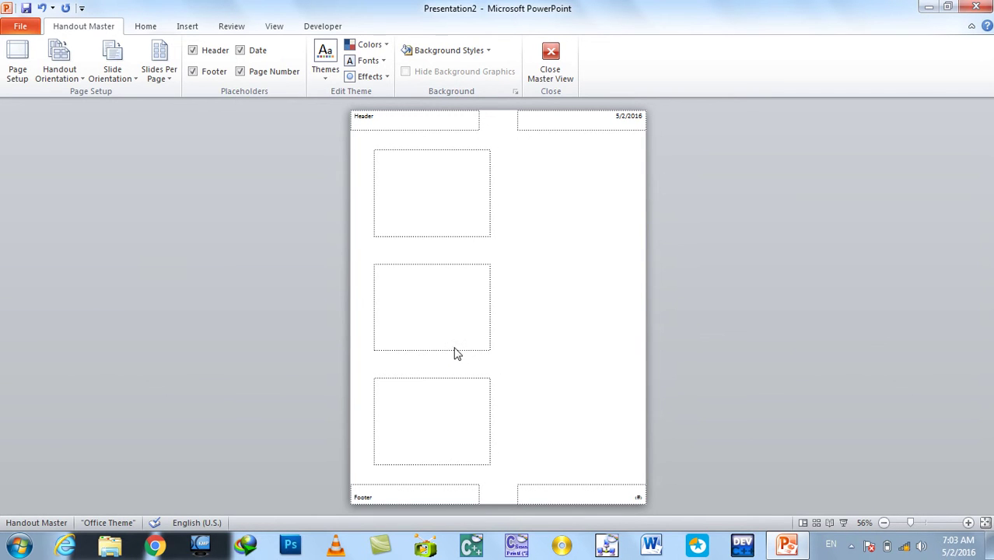
- Switch handout orientation to Landscape, back to Portrait, keep 3 slides, and close master view
{"action": "left_click", "coordinate": [75, 79]}
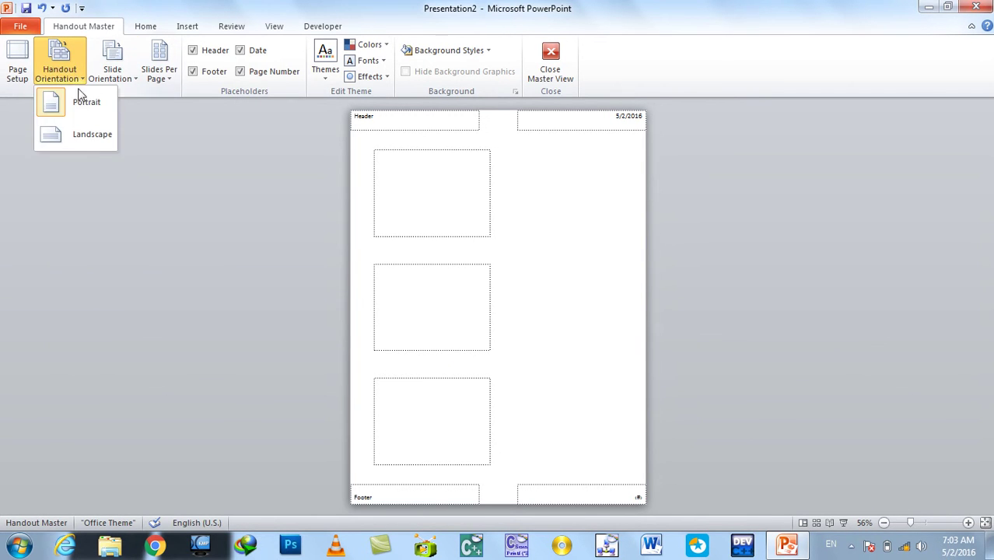
{"action": "left_click", "coordinate": [93, 137]}
{"action": "left_click", "coordinate": [62, 64]}
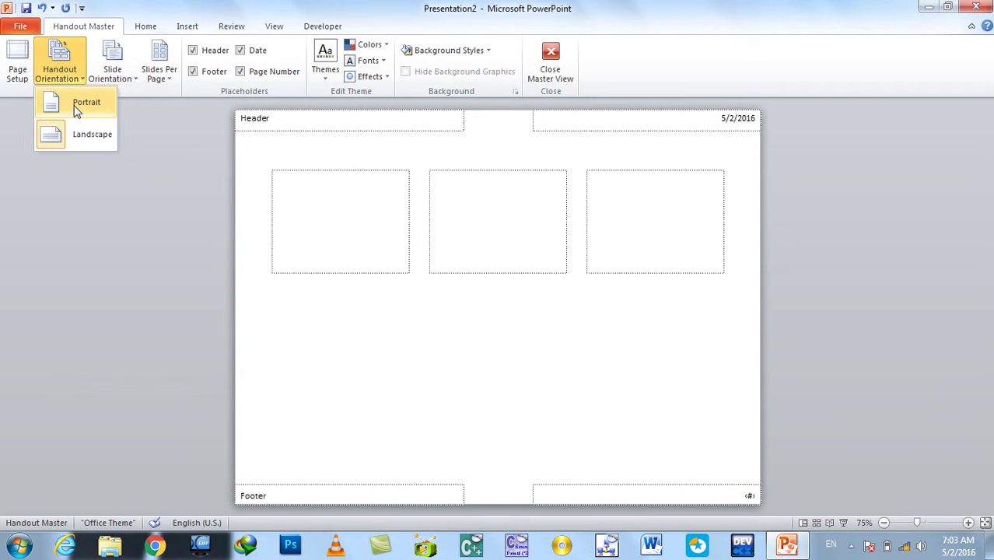
{"action": "left_click", "coordinate": [84, 103]}
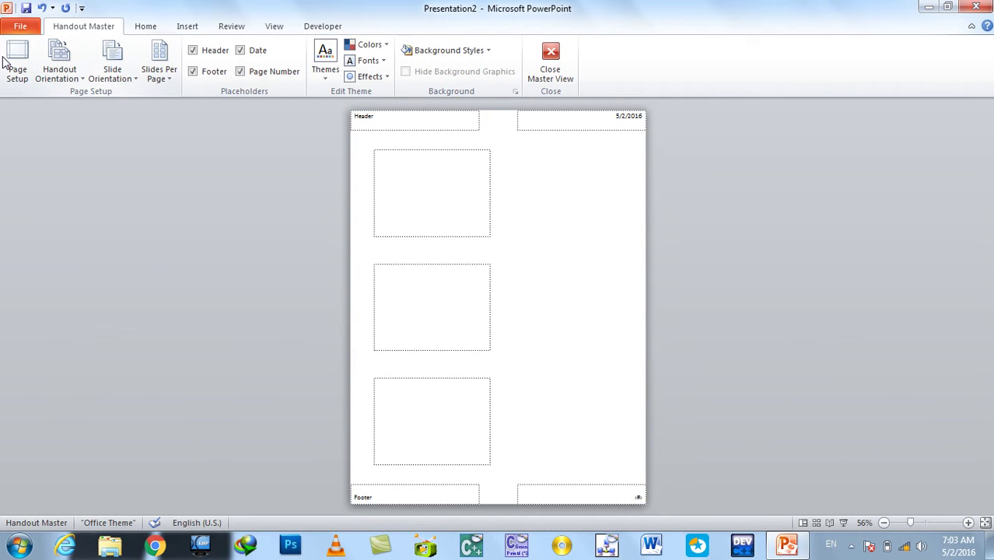
{"action": "left_click", "coordinate": [171, 78]}
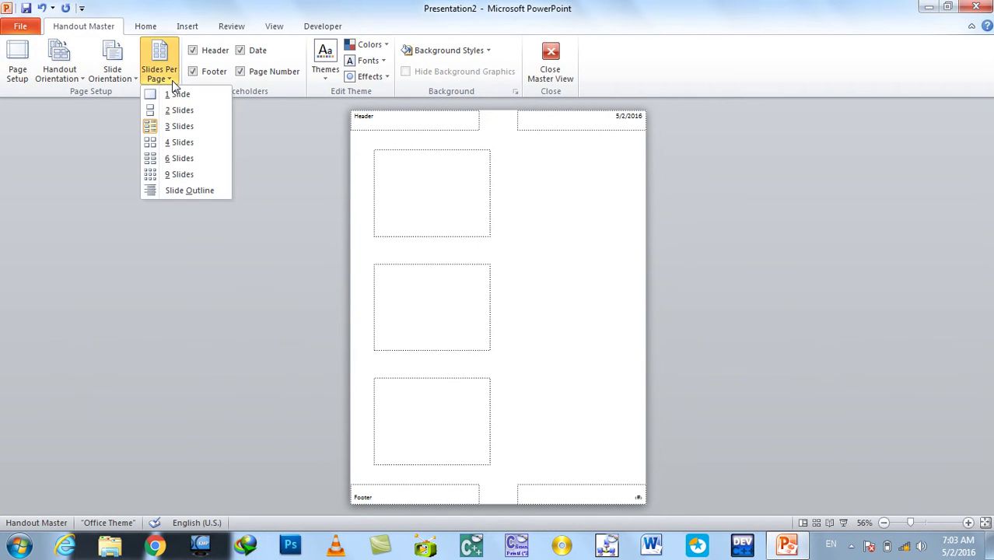
{"action": "left_click", "coordinate": [170, 74]}
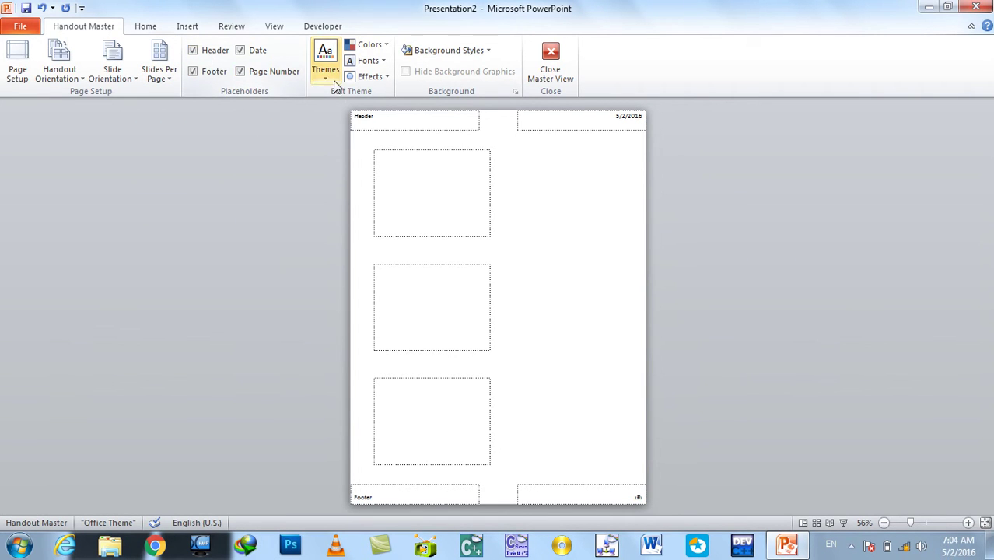
{"action": "left_click", "coordinate": [560, 62]}
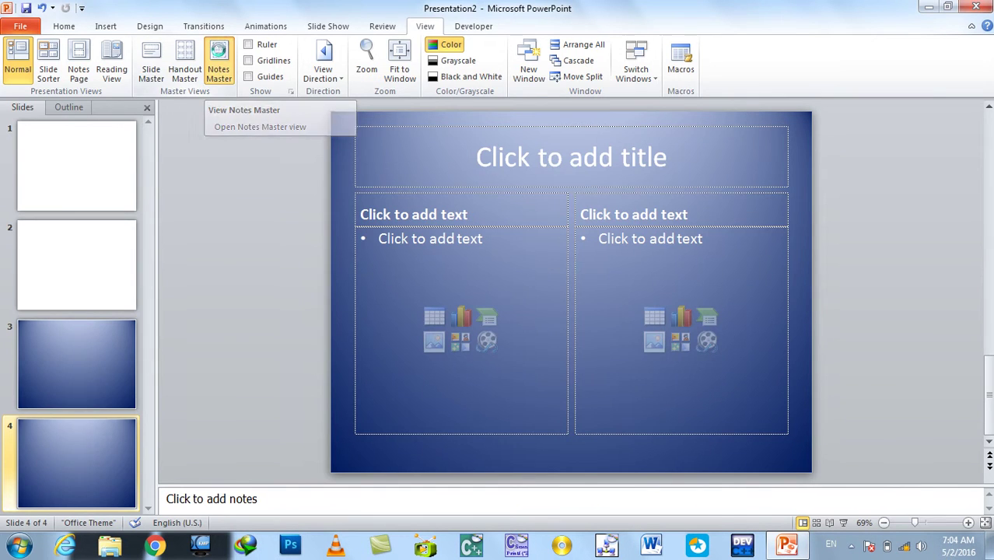
- Open the Notes Master and select its date box and slide image placeholder
{"action": "left_click", "coordinate": [219, 70]}
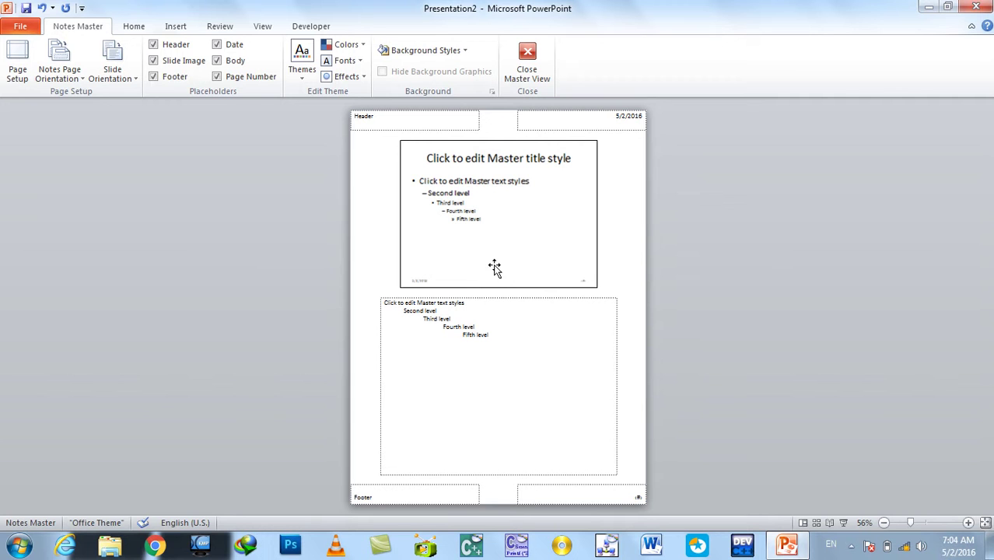
{"action": "left_click", "coordinate": [454, 120]}
{"action": "left_click", "coordinate": [626, 128]}
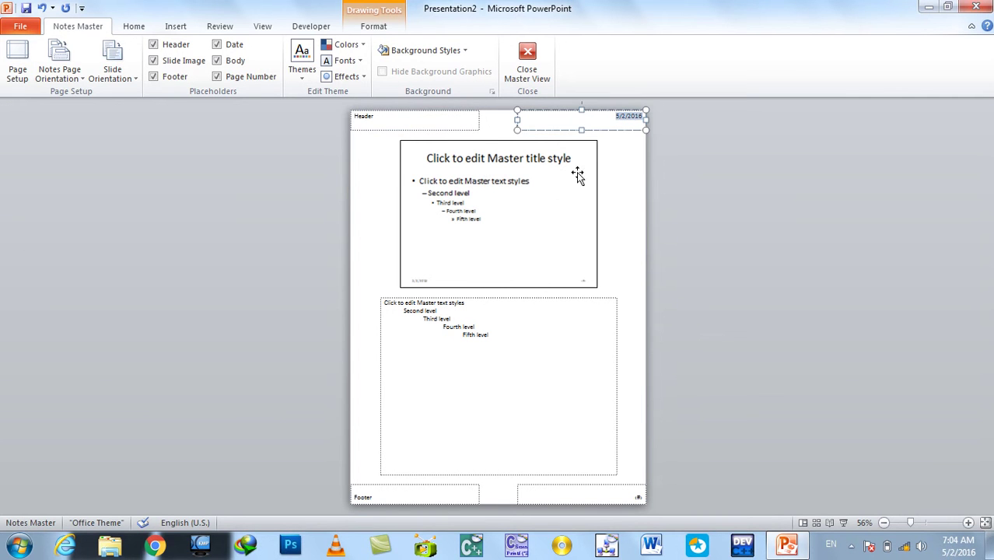
{"action": "left_click", "coordinate": [531, 194]}
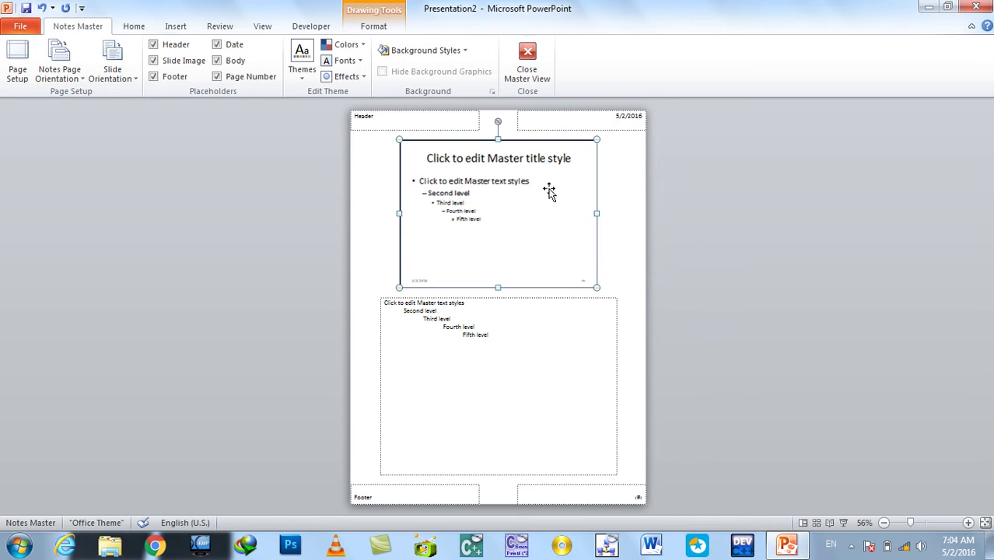
{"action": "key", "text": "Escape"}
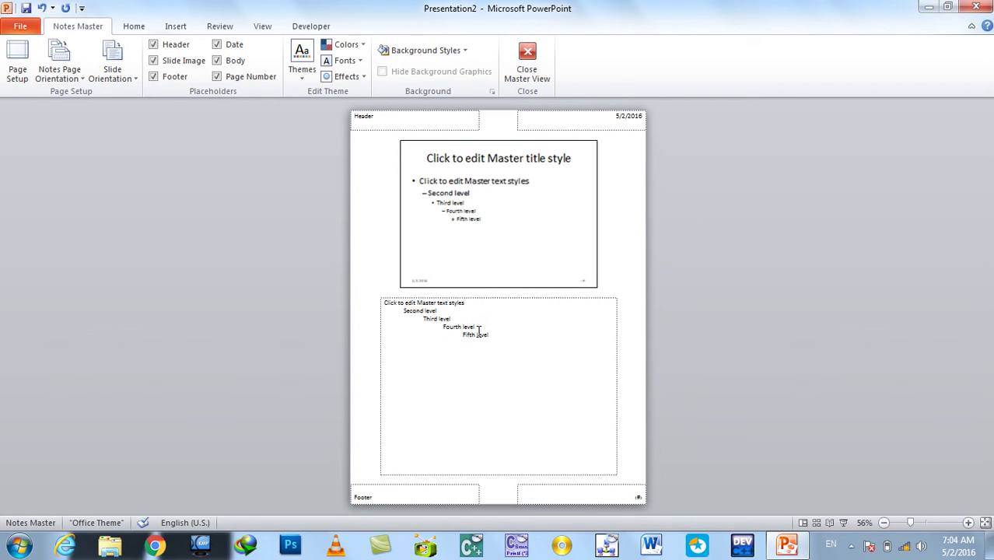
{"action": "left_click", "coordinate": [507, 171]}
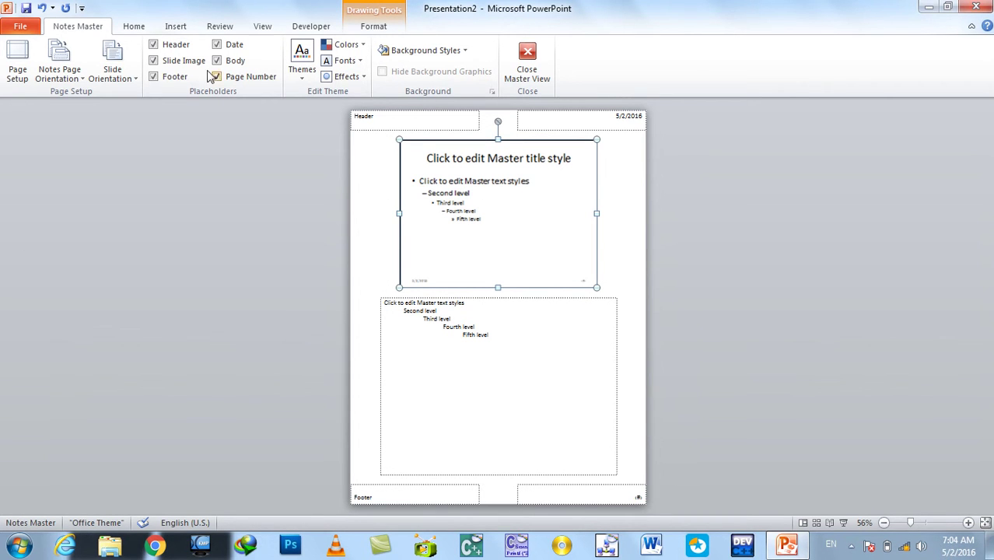
- Close the Notes Master and turn the ruler on, then off again
{"action": "left_click", "coordinate": [542, 72]}
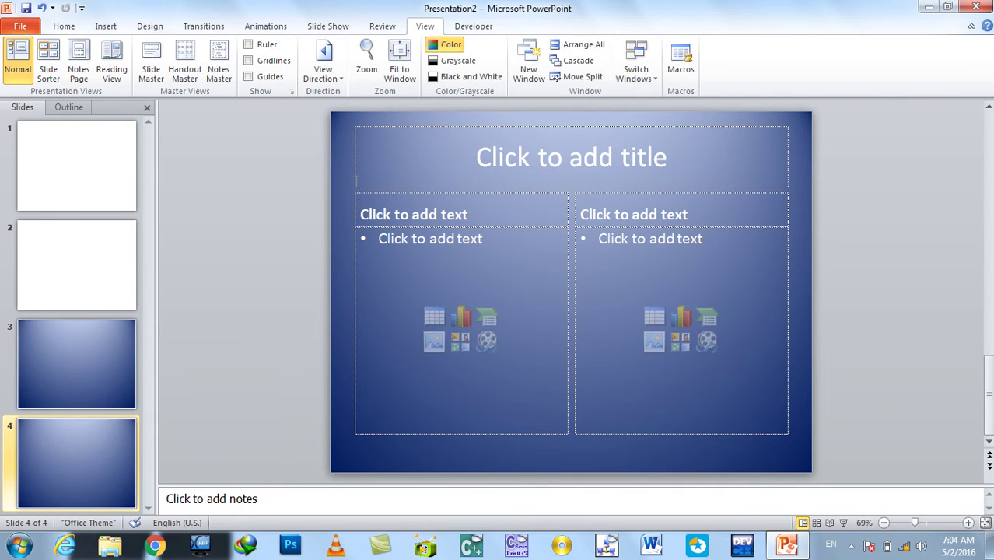
{"action": "left_click", "coordinate": [272, 46]}
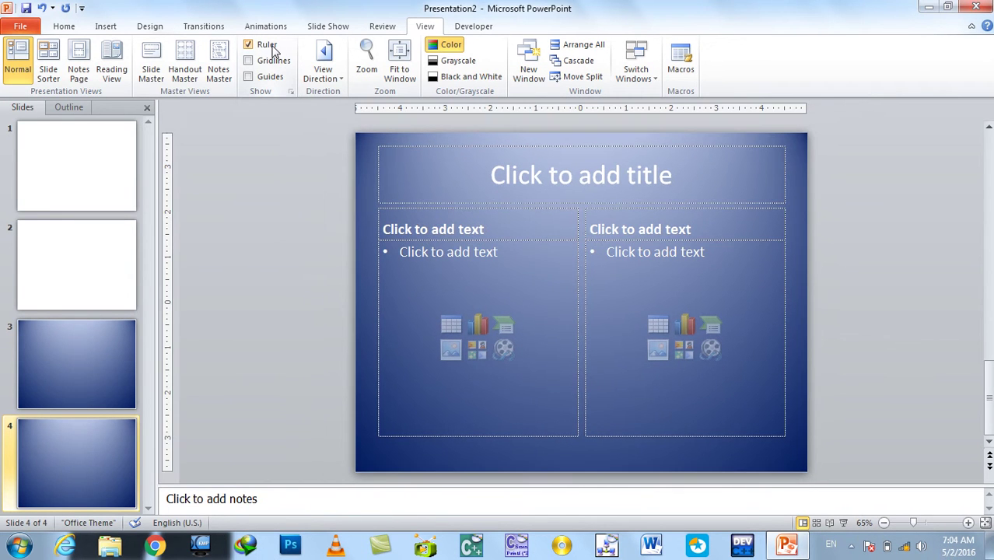
{"action": "left_click", "coordinate": [272, 47]}
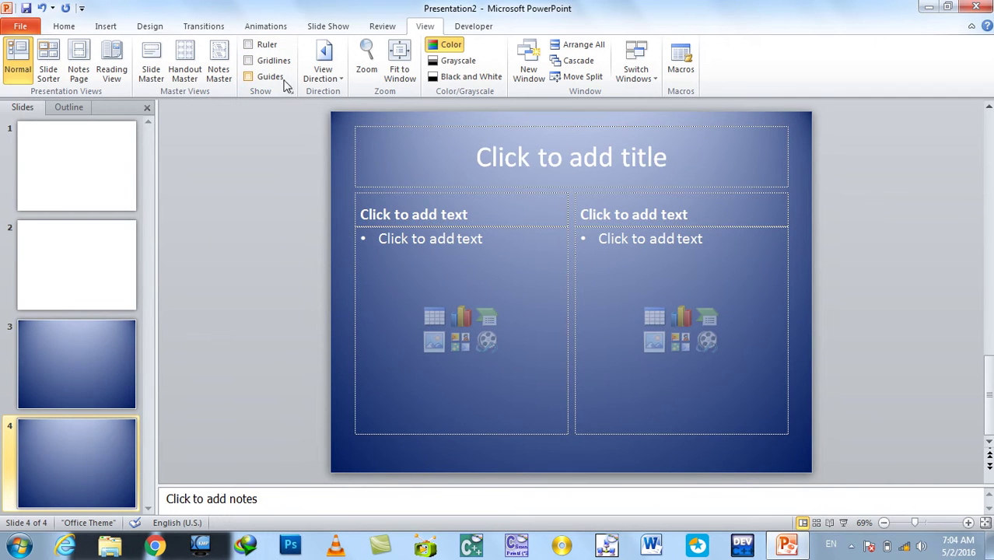
- On slide 2, show and then hide the gridlines and the guides
{"action": "left_click", "coordinate": [56, 294]}
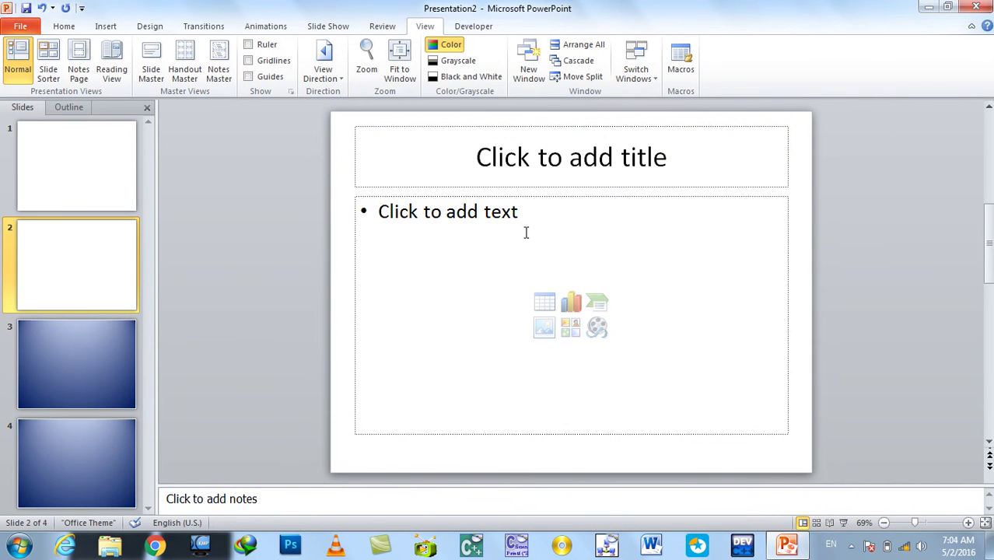
{"action": "left_click", "coordinate": [267, 68]}
{"action": "left_click", "coordinate": [267, 65]}
{"action": "left_click", "coordinate": [257, 80]}
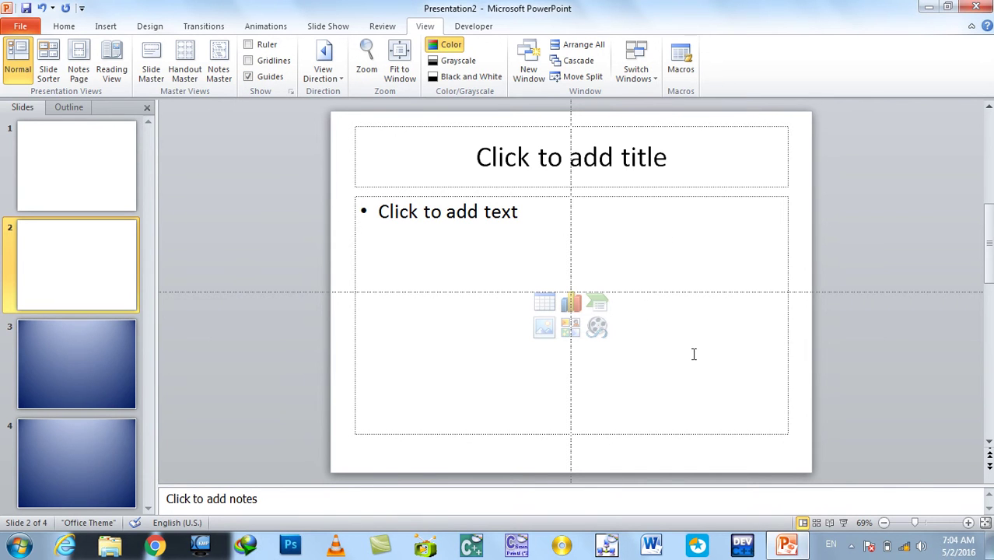
{"action": "left_click", "coordinate": [275, 81]}
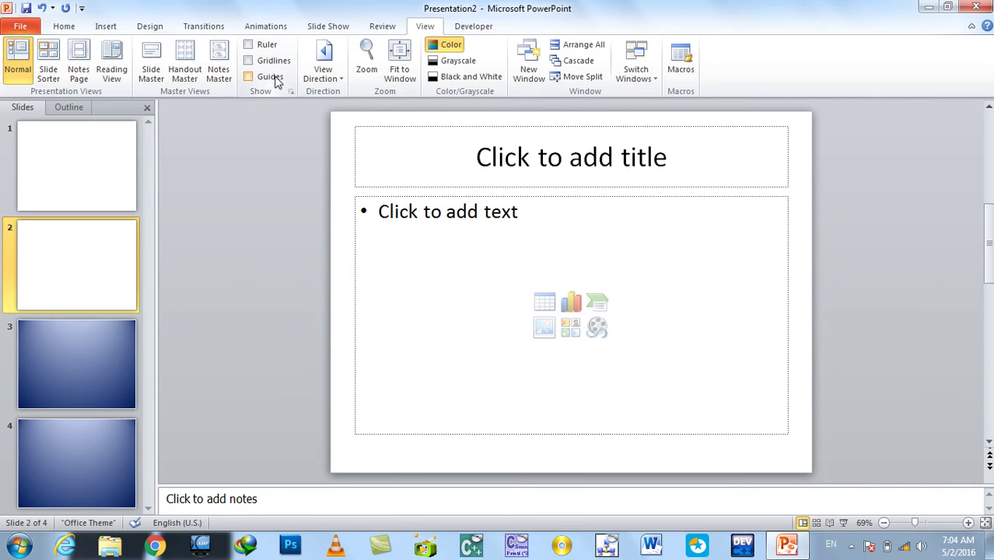
{"action": "left_click", "coordinate": [334, 78]}
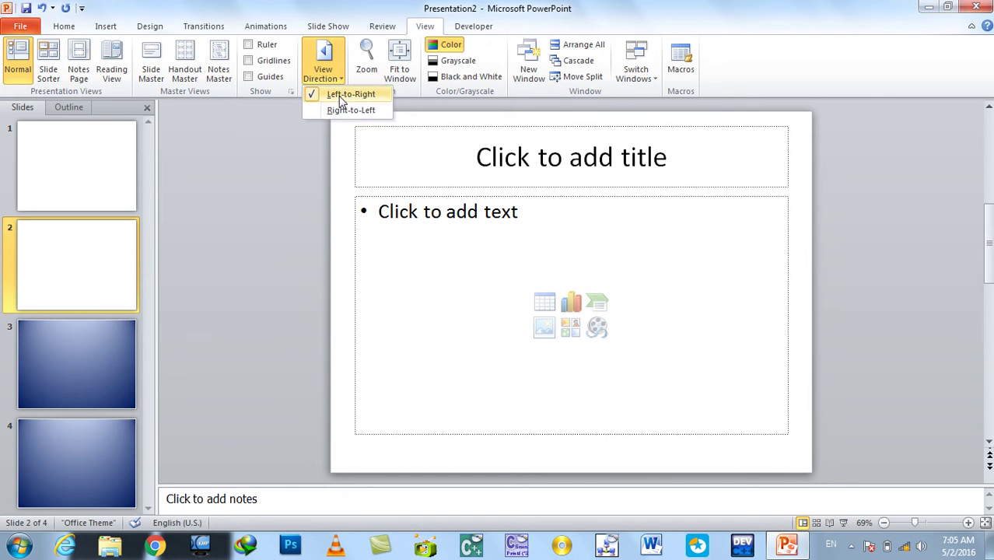
{"action": "left_click", "coordinate": [344, 111]}
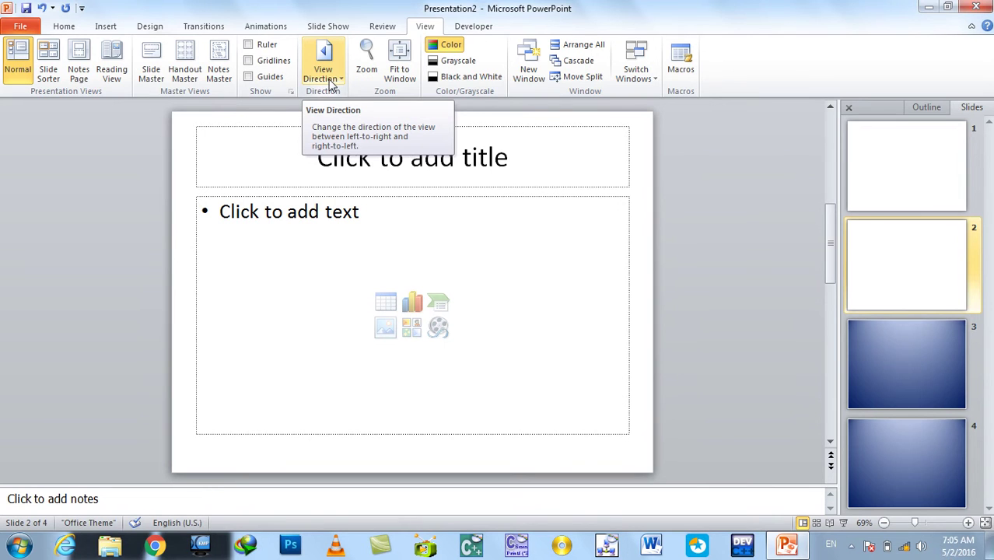
{"action": "left_click", "coordinate": [330, 81]}
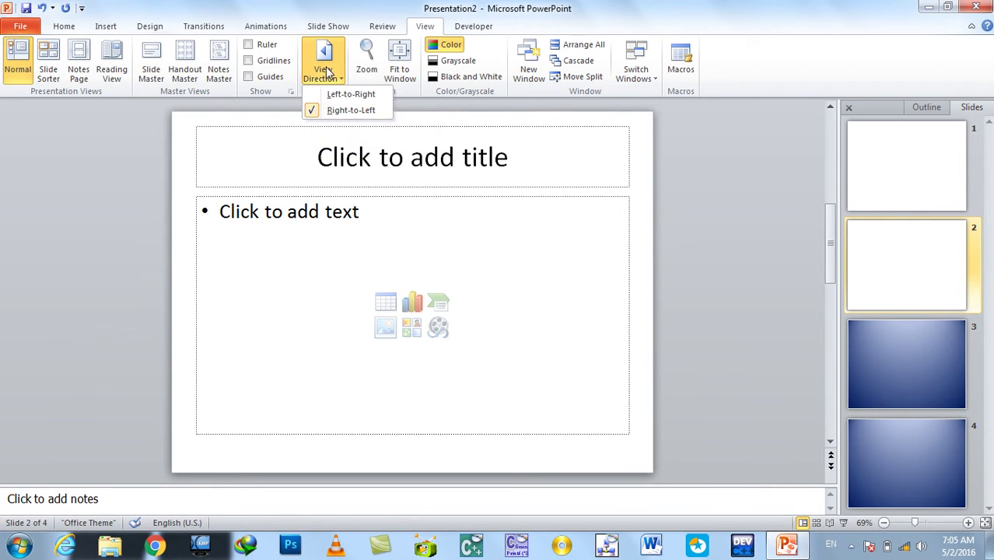
{"action": "left_click", "coordinate": [342, 94]}
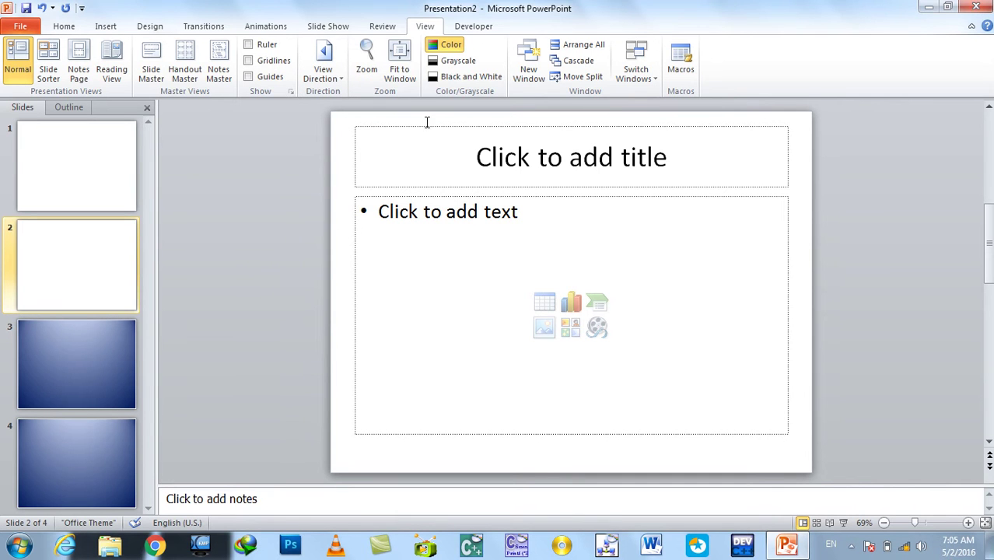
{"action": "left_click", "coordinate": [366, 61]}
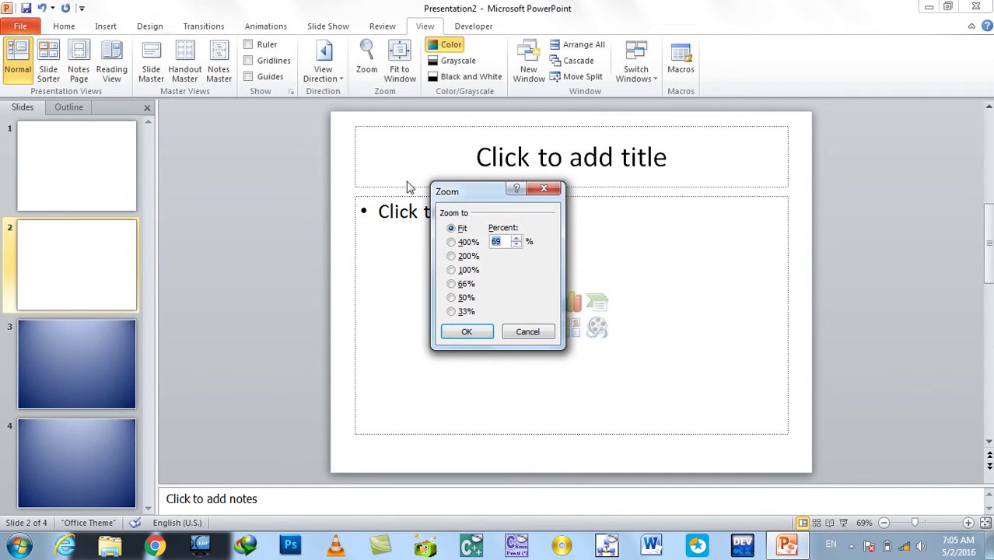
{"action": "left_click", "coordinate": [451, 256]}
{"action": "left_click", "coordinate": [467, 332]}
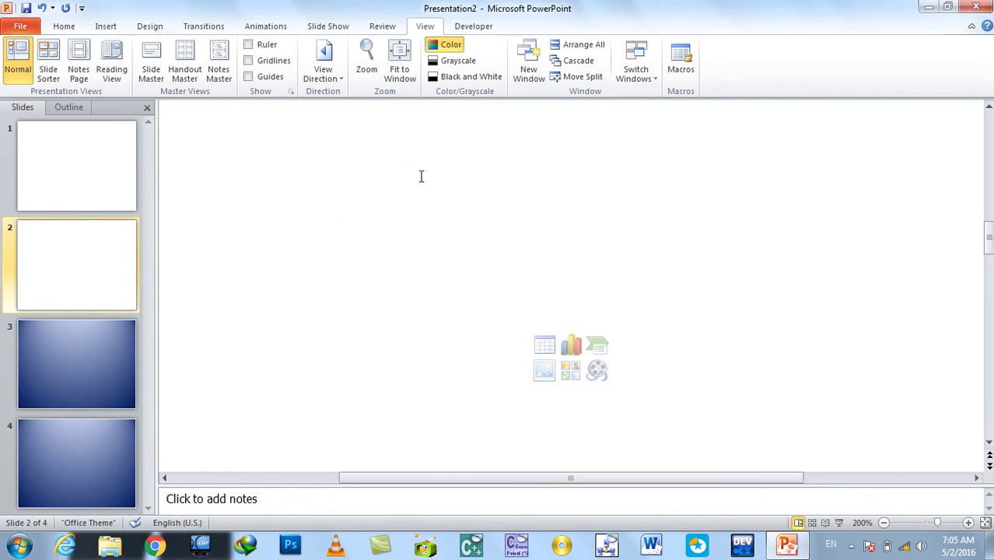
{"action": "left_click", "coordinate": [401, 64]}
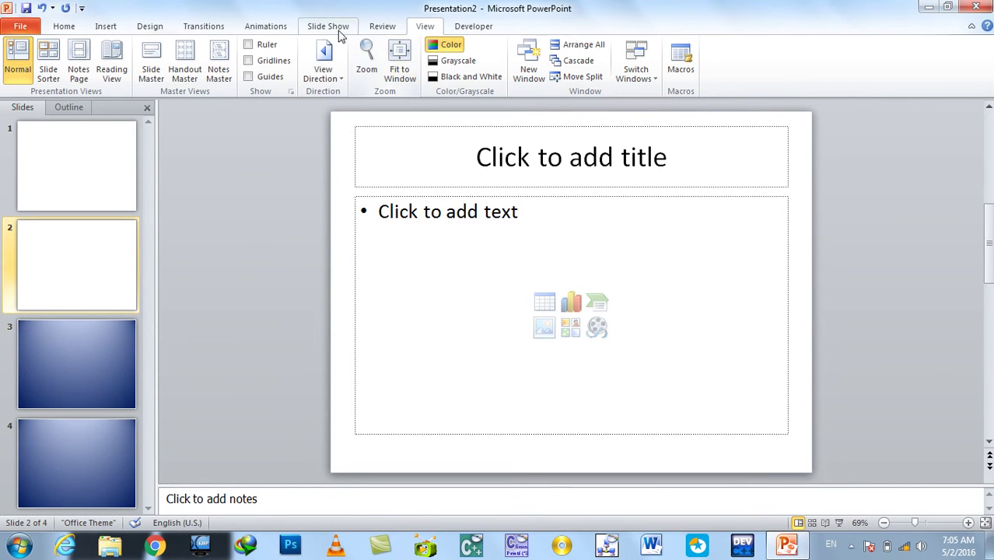
{"action": "left_click", "coordinate": [367, 62]}
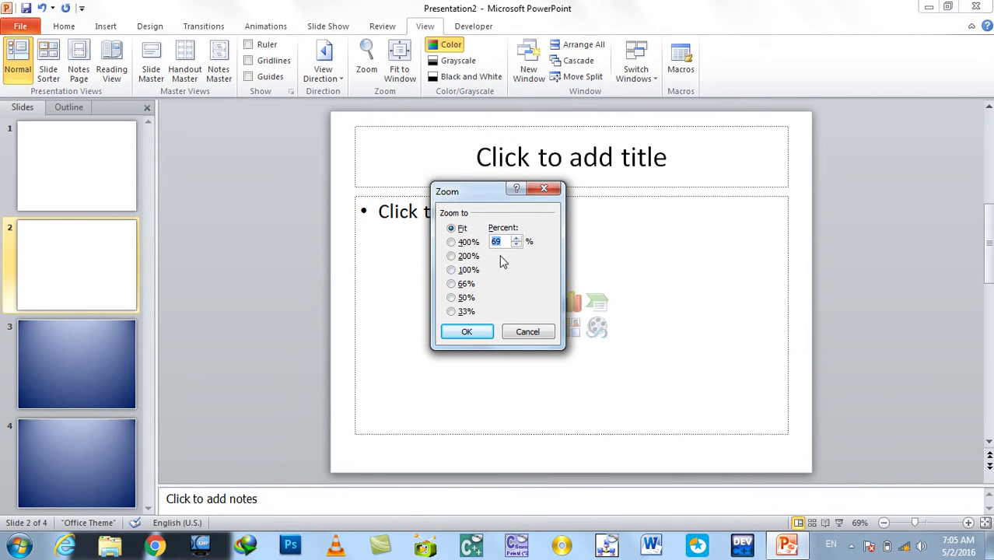
{"action": "type", "text": "55"}
{"action": "left_click", "coordinate": [484, 346]}
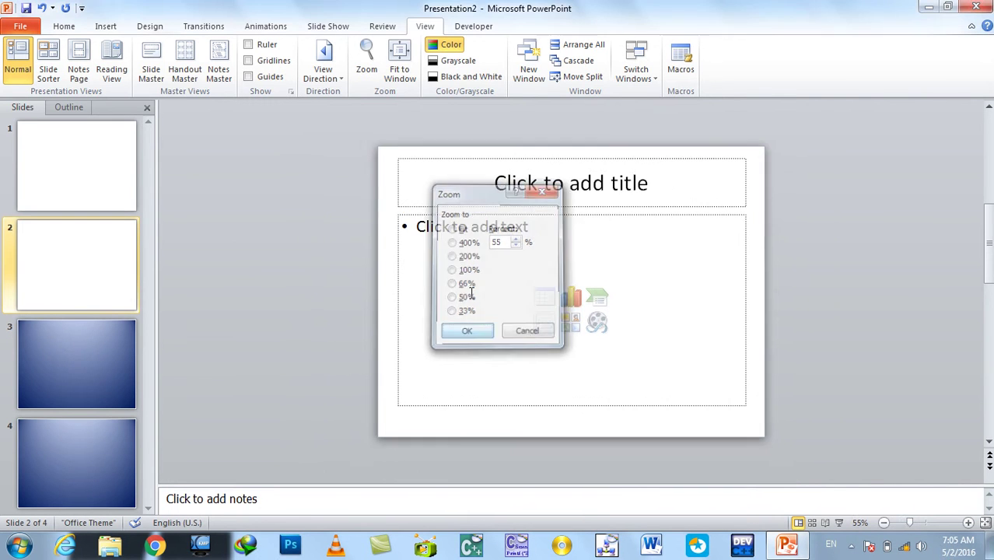
{"action": "left_click", "coordinate": [400, 68]}
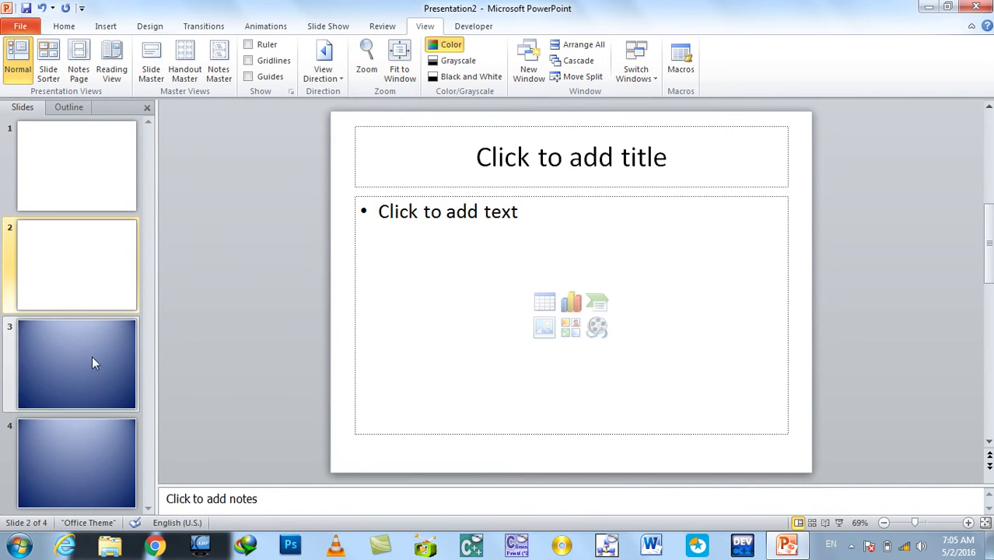
- Close Presentation2 without saving and reopen OVERVIEW ON ACCOUNTING FUNDAMENTAL from Recent
{"action": "left_click", "coordinate": [20, 26]}
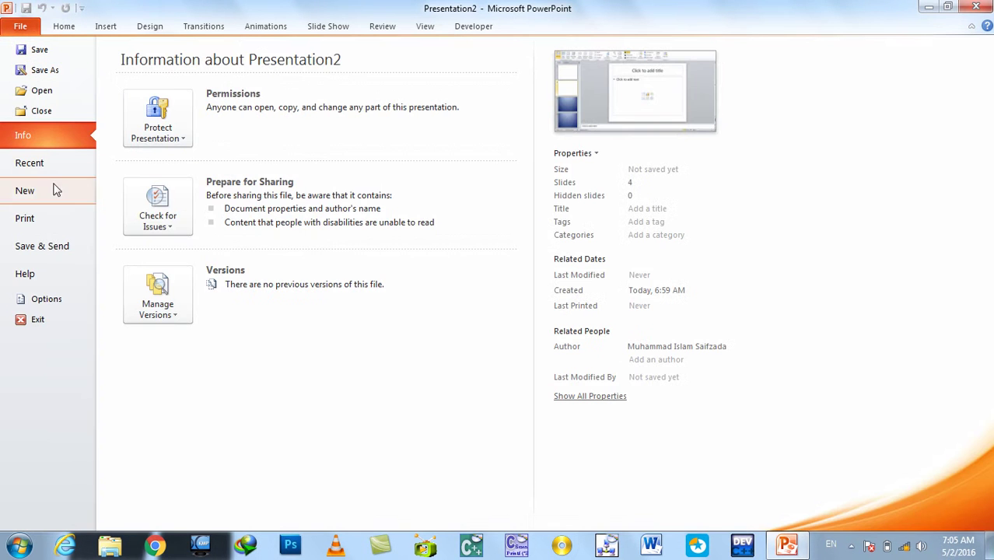
{"action": "left_click", "coordinate": [46, 115]}
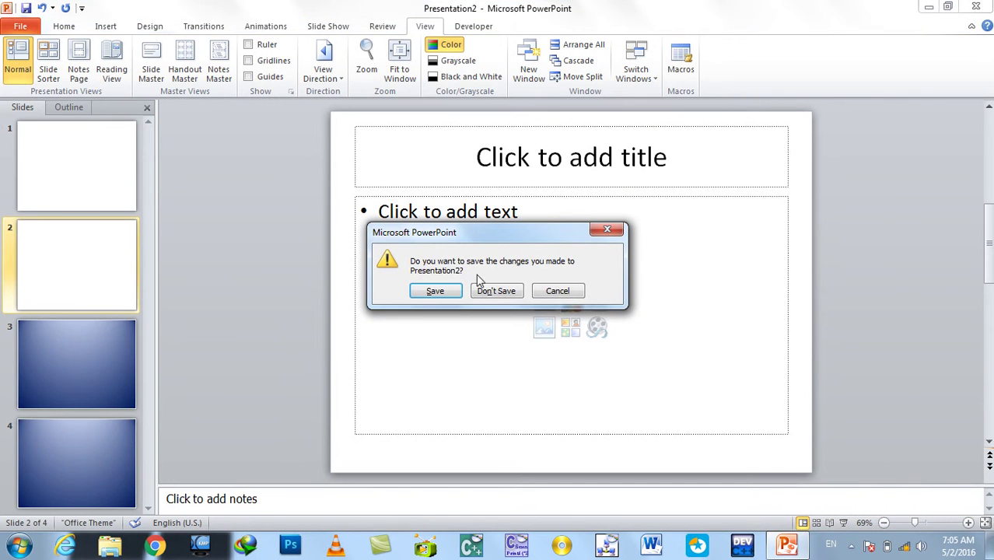
{"action": "left_click", "coordinate": [496, 291]}
{"action": "left_click", "coordinate": [21, 25]}
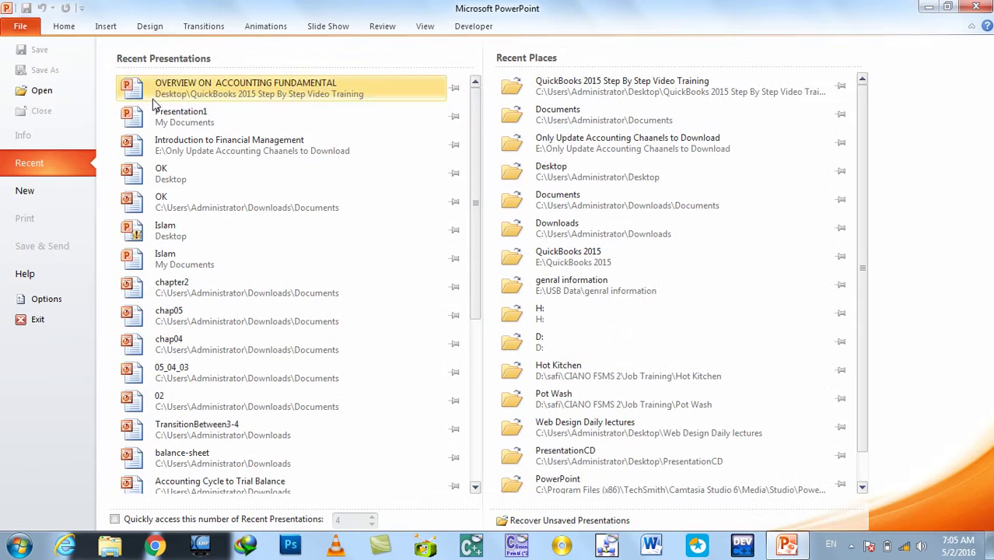
{"action": "left_click", "coordinate": [184, 95]}
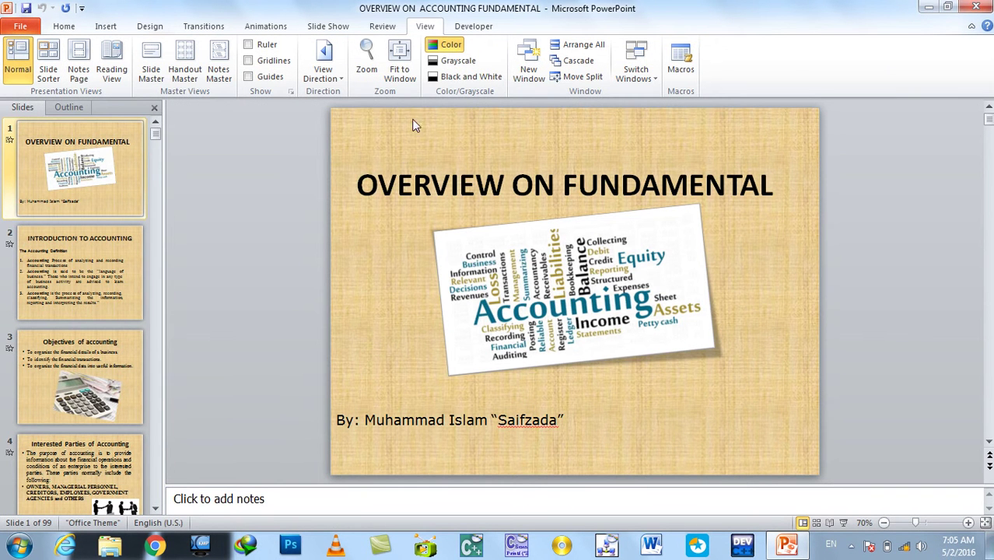
{"action": "left_click", "coordinate": [455, 61]}
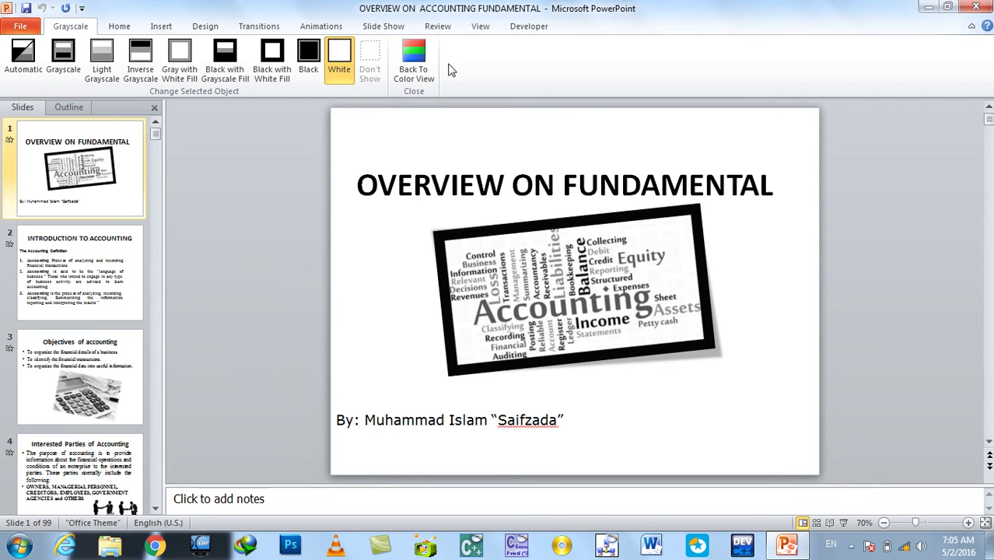
{"action": "left_click", "coordinate": [26, 54]}
{"action": "left_click", "coordinate": [63, 55]}
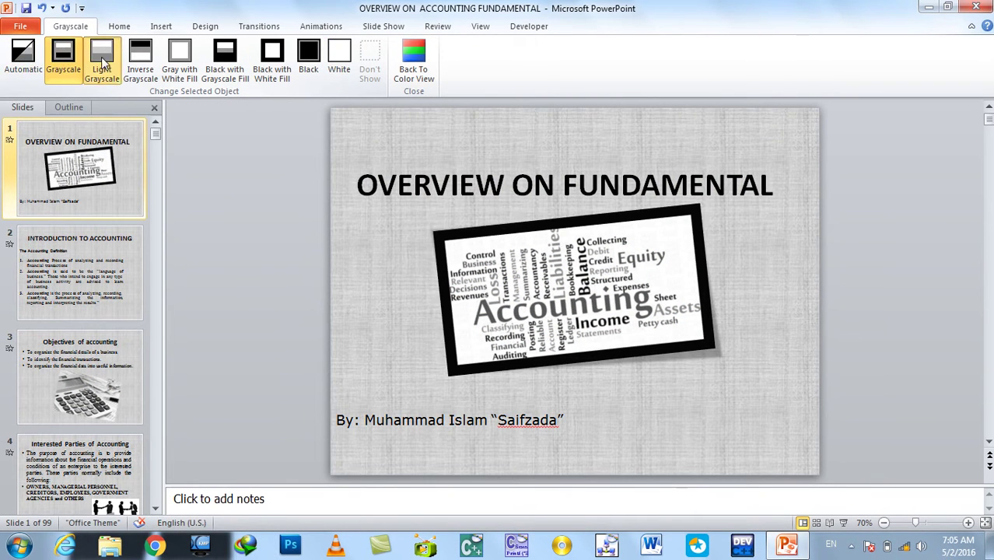
{"action": "left_click", "coordinate": [104, 62]}
{"action": "left_click", "coordinate": [151, 53]}
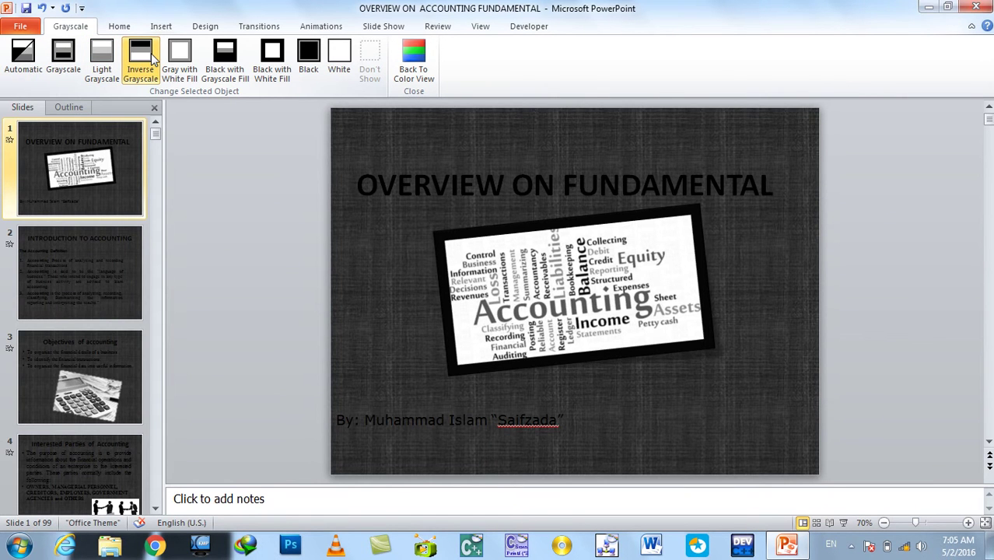
{"action": "left_click", "coordinate": [413, 64]}
{"action": "left_click", "coordinate": [425, 25]}
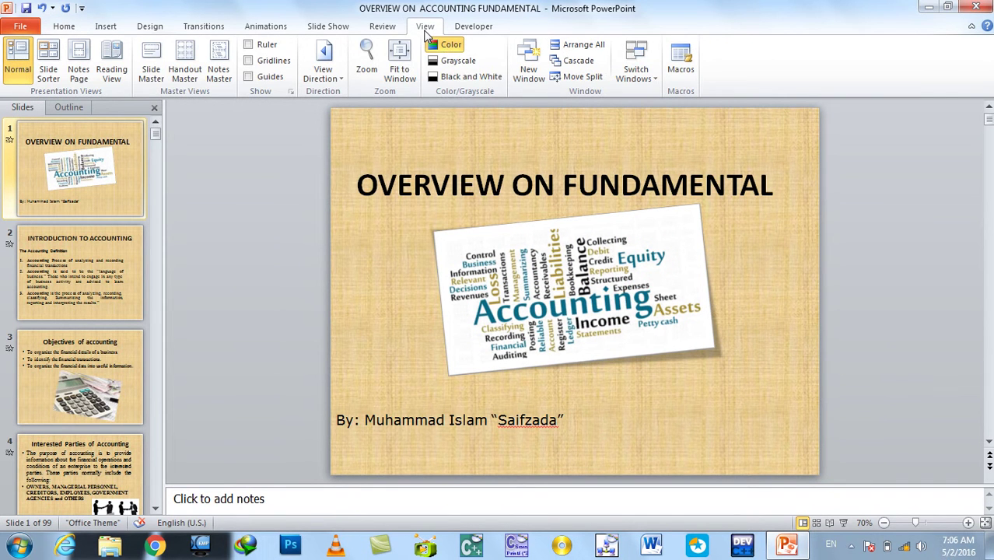
{"action": "left_click", "coordinate": [459, 76]}
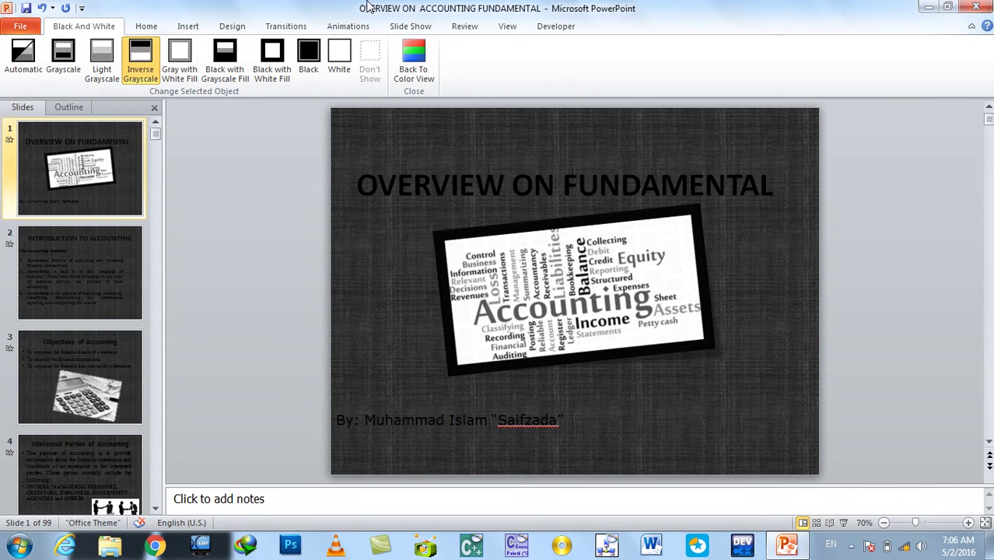
{"action": "left_click", "coordinate": [410, 70]}
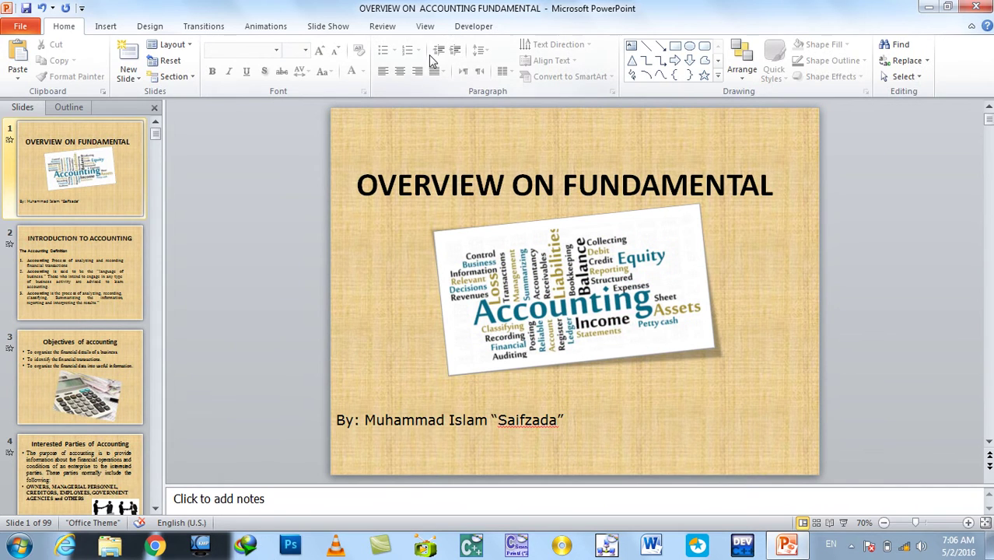
{"action": "left_click", "coordinate": [425, 27]}
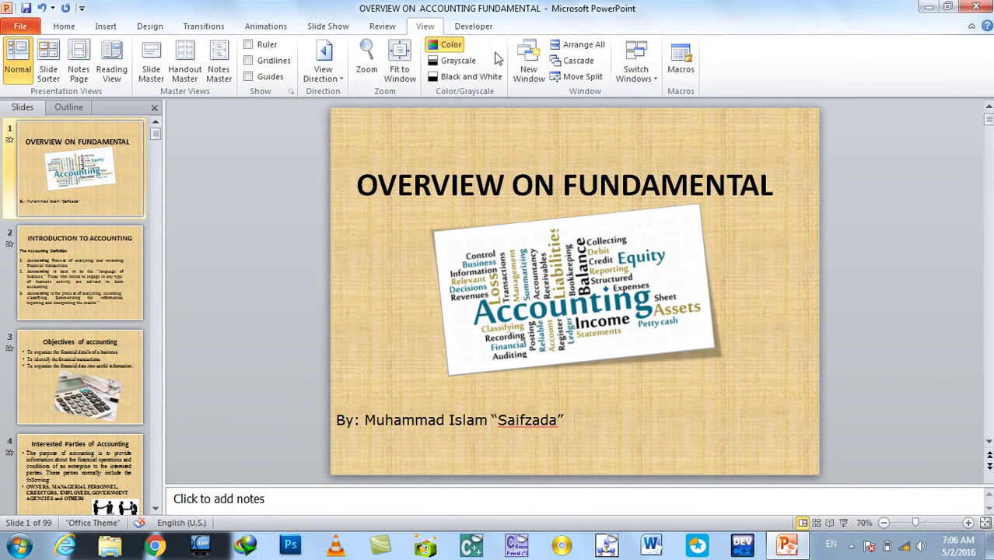
- Open a second window of the presentation, resize it, then maximize it
{"action": "left_click", "coordinate": [524, 54]}
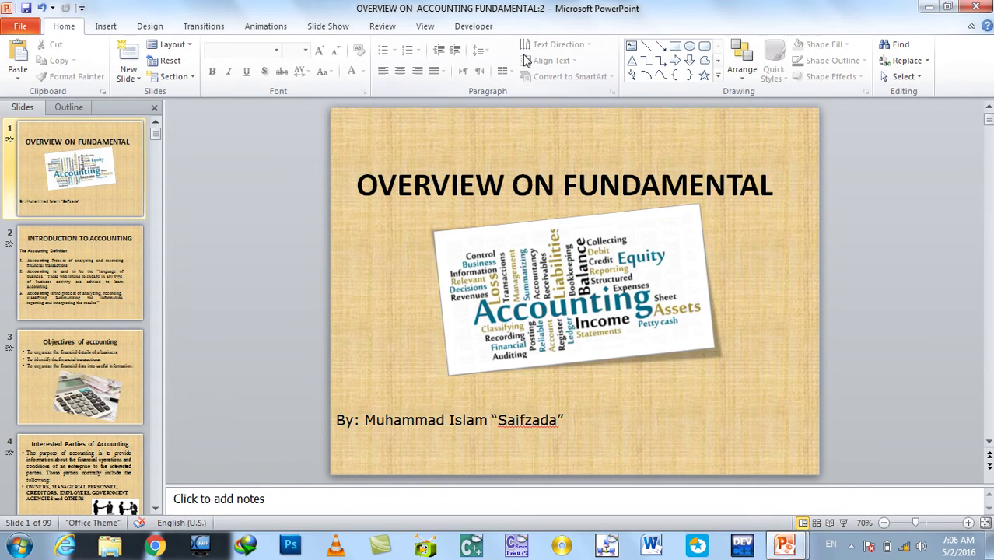
{"action": "left_click_drag", "start_coordinate": [517, 9], "coordinate": [555, 100]}
{"action": "double_click", "coordinate": [555, 100]}
- Arrange All the presentation windows, then Cascade them, and maximize window 2
{"action": "left_click", "coordinate": [424, 28]}
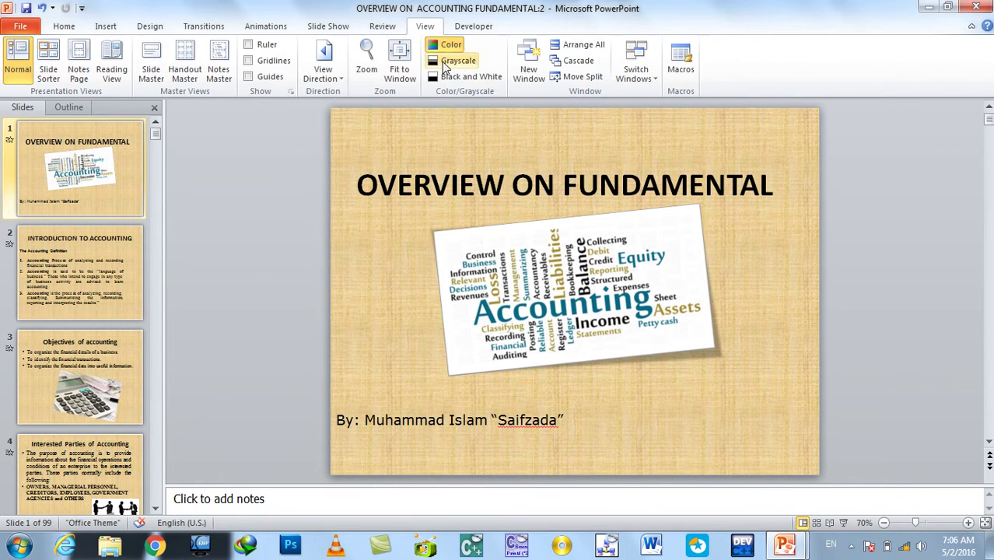
{"action": "left_click", "coordinate": [578, 44]}
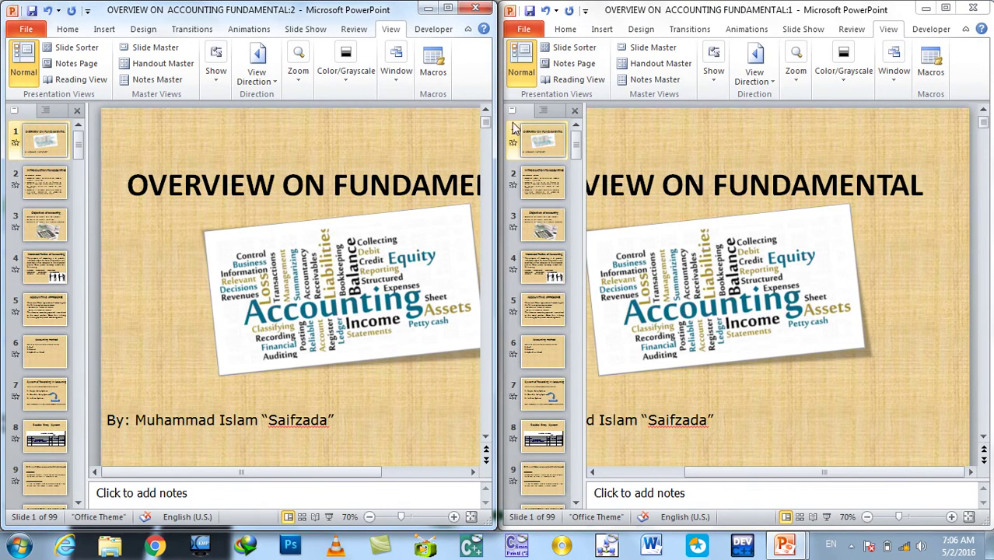
{"action": "left_click", "coordinate": [397, 81]}
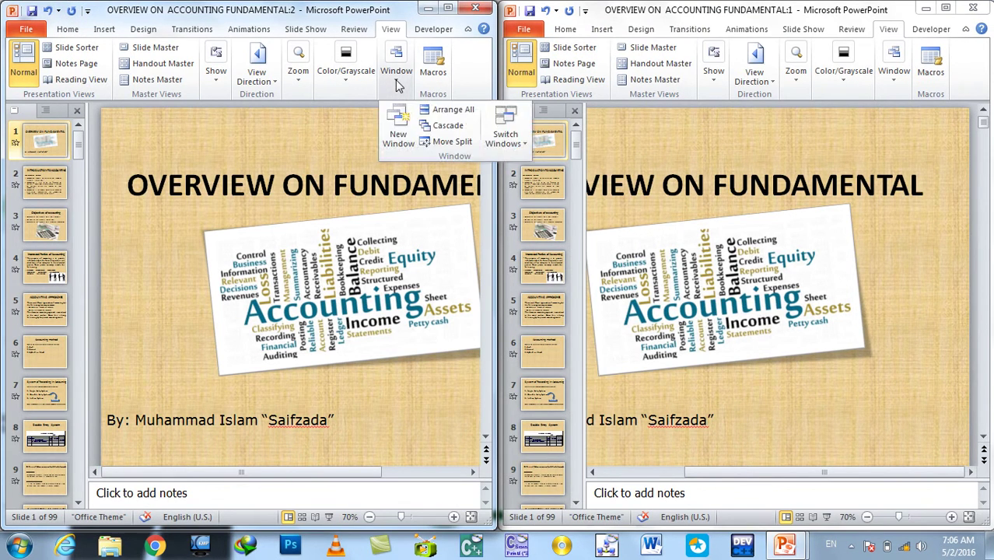
{"action": "left_click", "coordinate": [459, 126]}
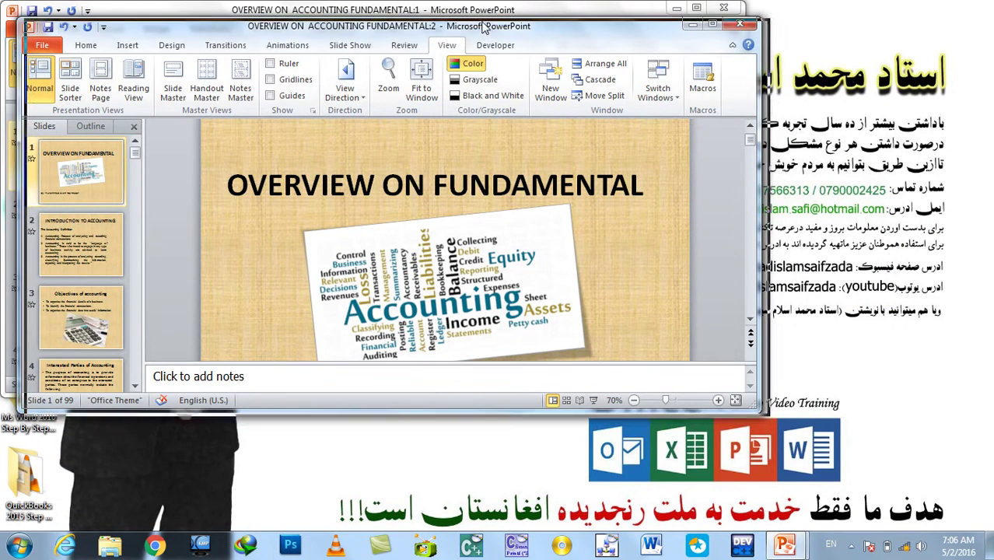
{"action": "left_click_drag", "start_coordinate": [475, 25], "coordinate": [484, 27]}
{"action": "double_click", "coordinate": [484, 27]}
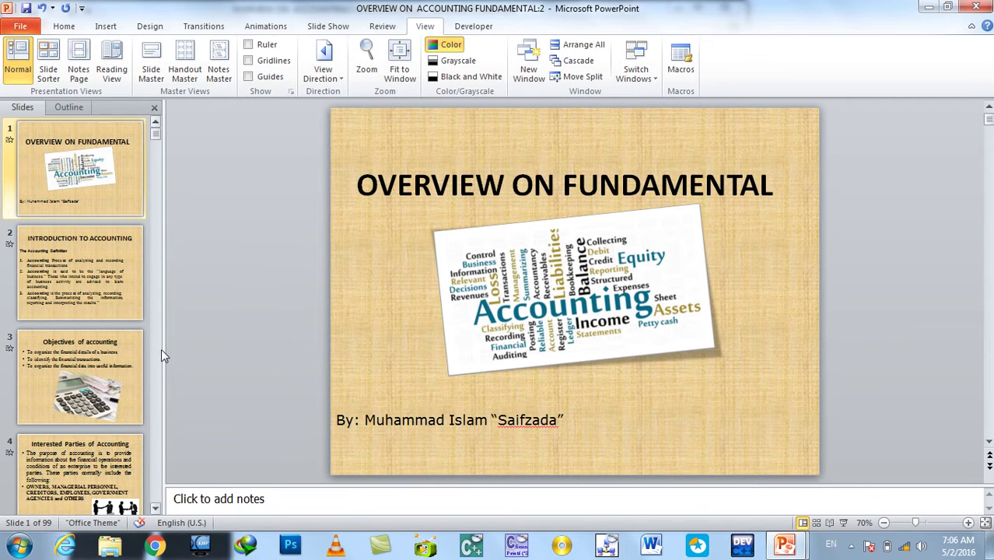
- Use Move Split to widen the slide thumbnail pane
{"action": "scroll", "coordinate": [161, 348], "scroll_direction": "down", "scroll_amount": 3}
{"action": "left_click_drag", "start_coordinate": [164, 349], "coordinate": [181, 348]}
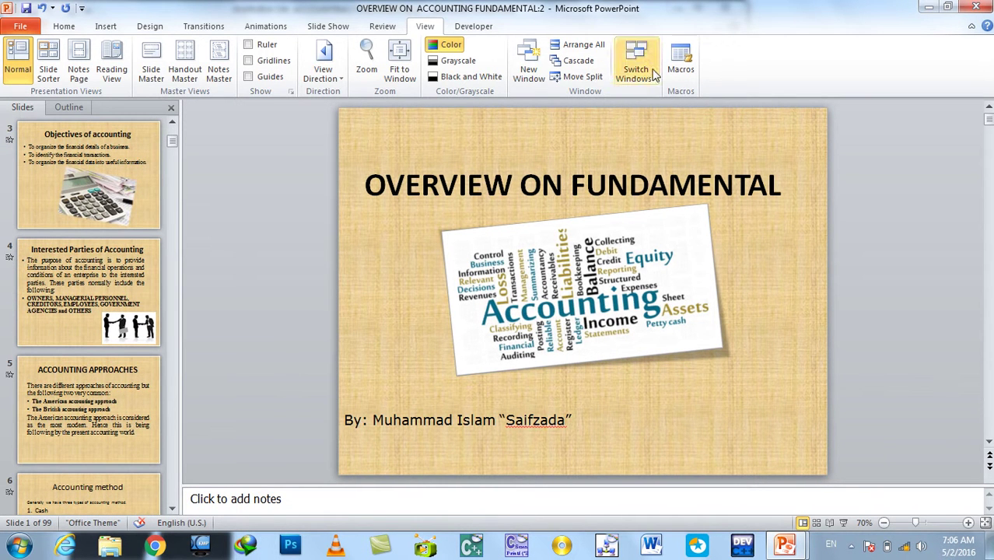
{"action": "left_click", "coordinate": [579, 76]}
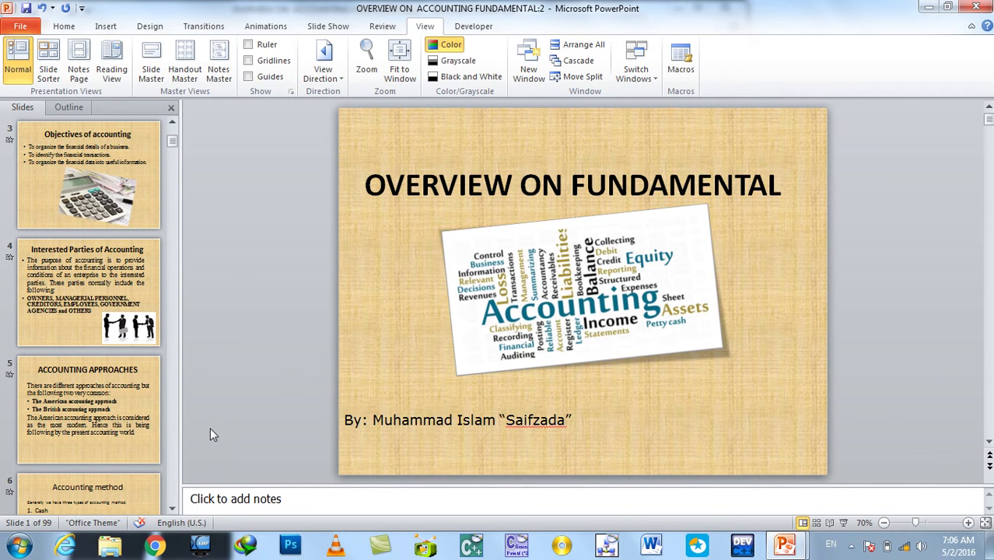
{"action": "left_click", "coordinate": [222, 488]}
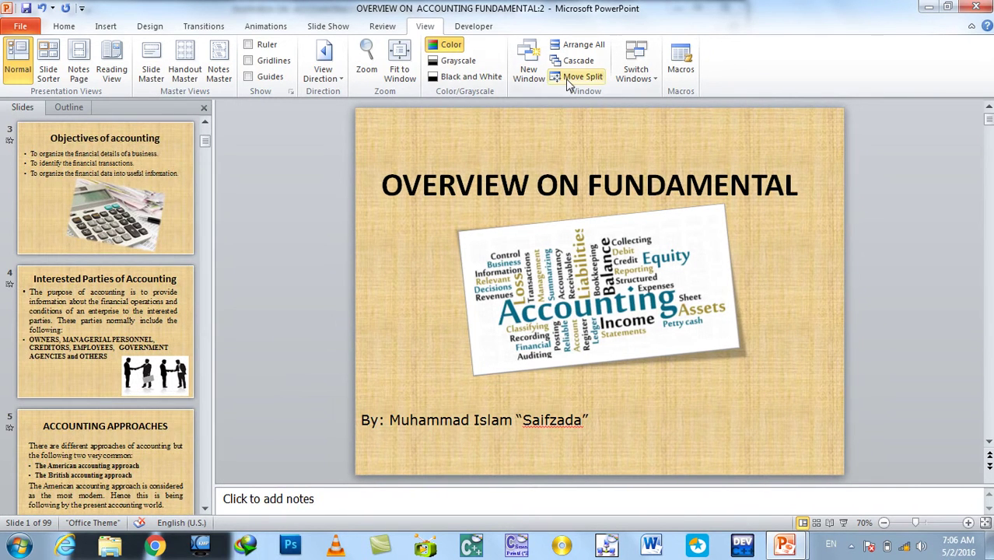
- Use Switch Windows to bring window 1 forward, then window 2
{"action": "left_click", "coordinate": [635, 81]}
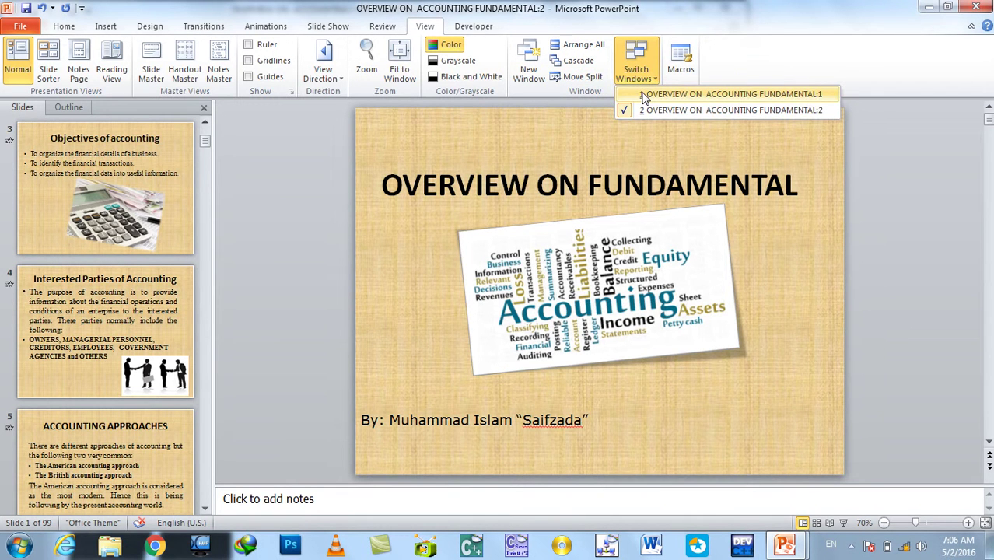
{"action": "left_click", "coordinate": [643, 95]}
{"action": "left_click", "coordinate": [642, 76]}
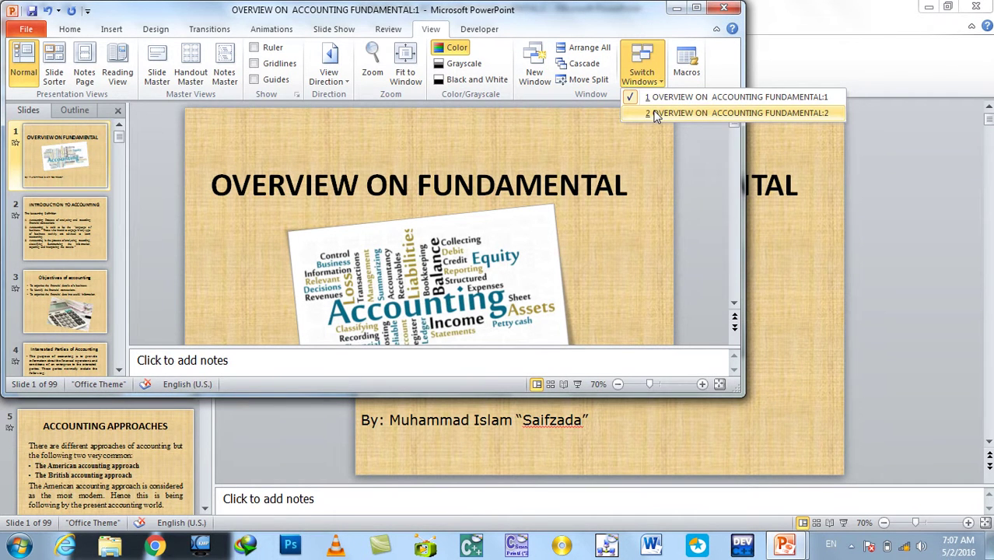
{"action": "left_click", "coordinate": [655, 114]}
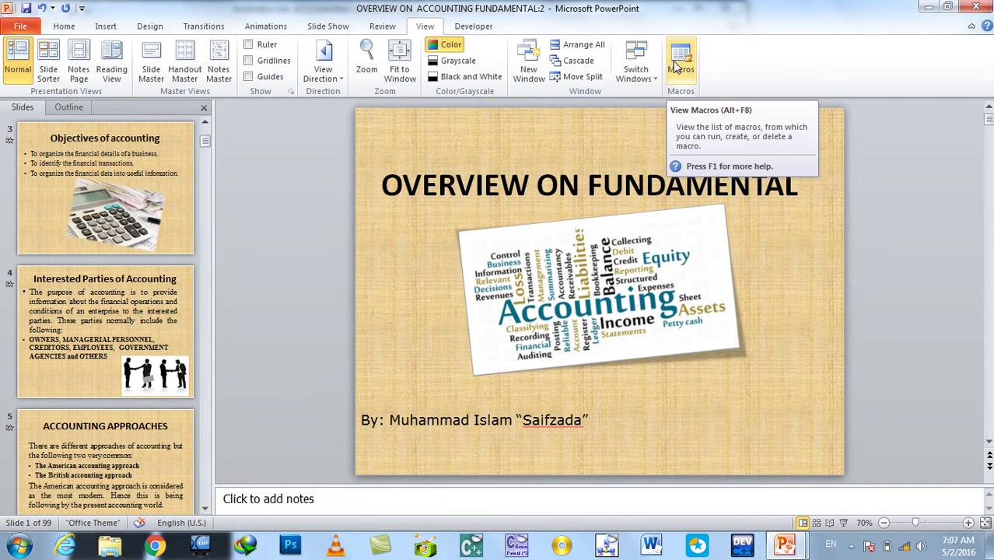